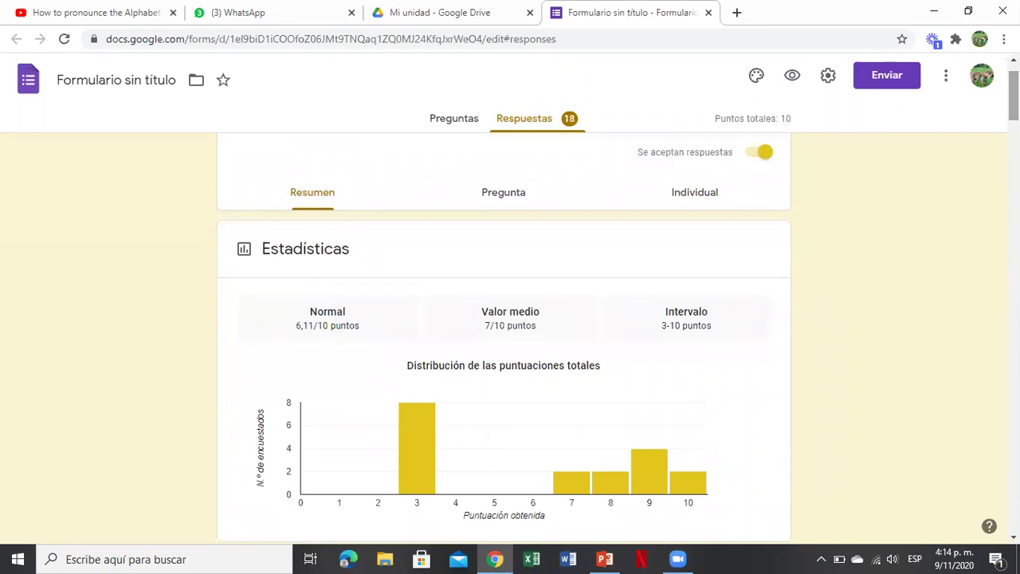
Show the quiz's individual responses and open the linked response spreadsheet.
left_click(694, 195)
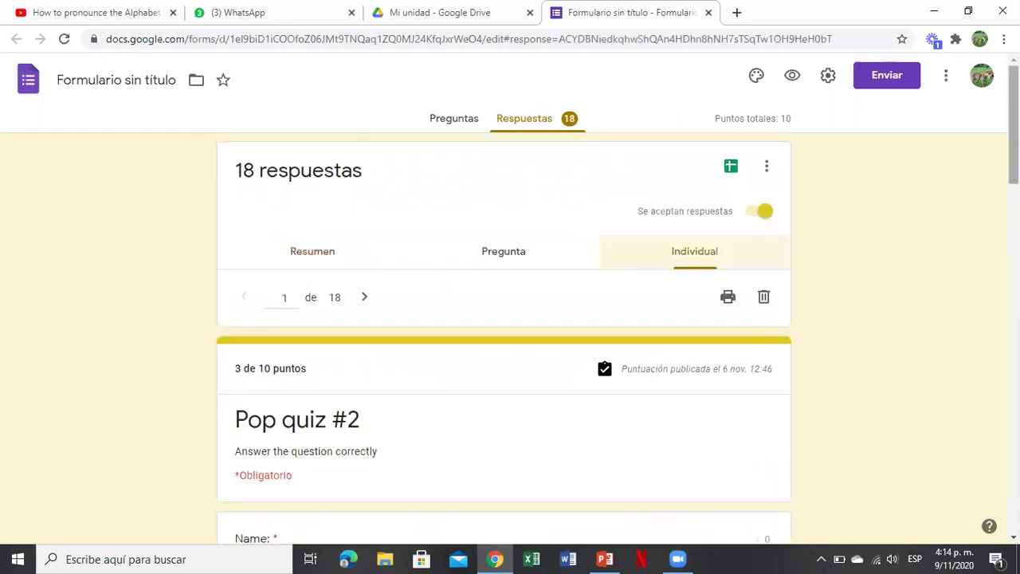
left_click(730, 168)
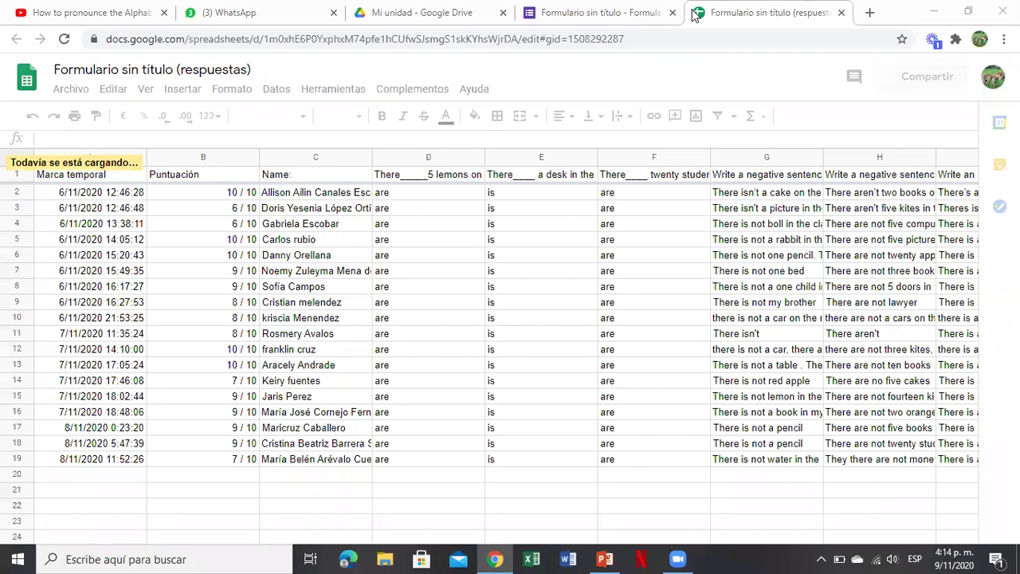
Return to the quiz form and review the multiple-choice answers in individual response 2.
left_click(446, 12)
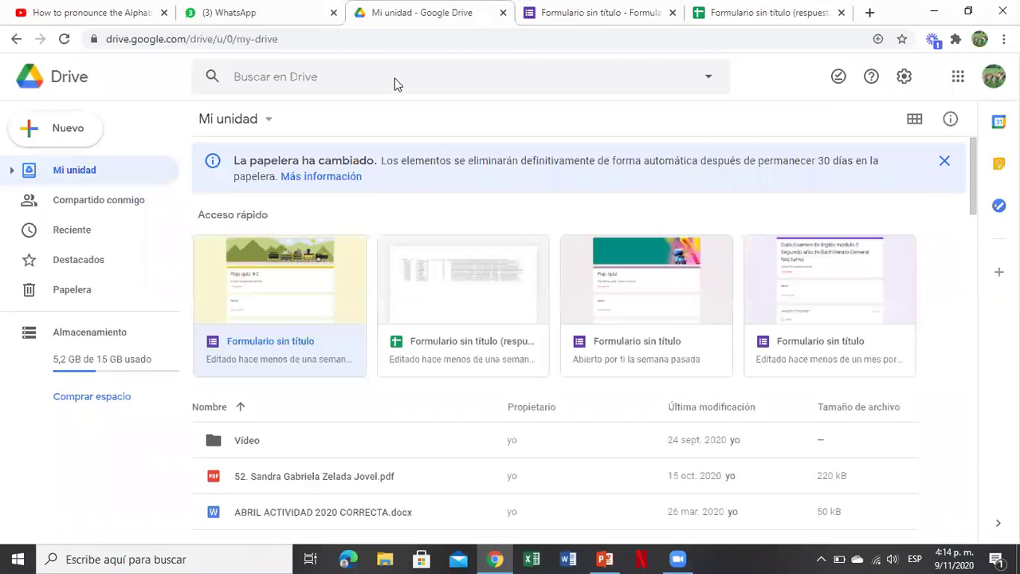
left_click(661, 8)
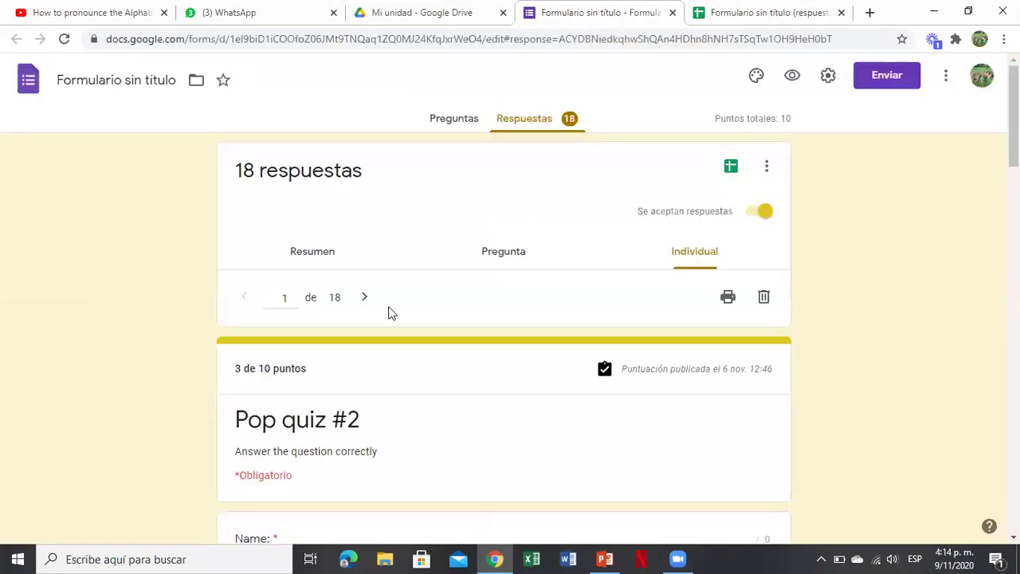
left_click(364, 298)
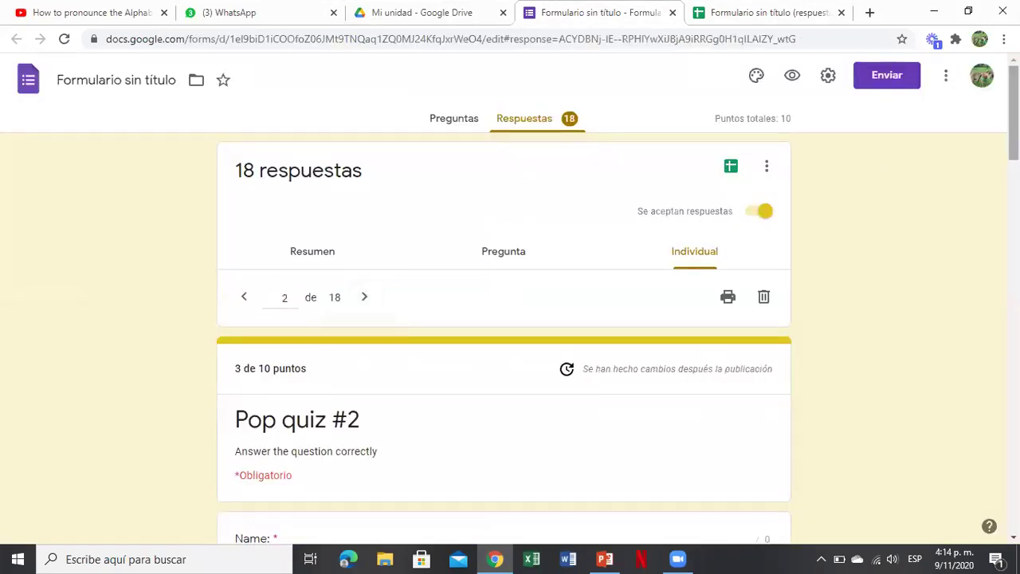
scroll(504, 358, "down", 3)
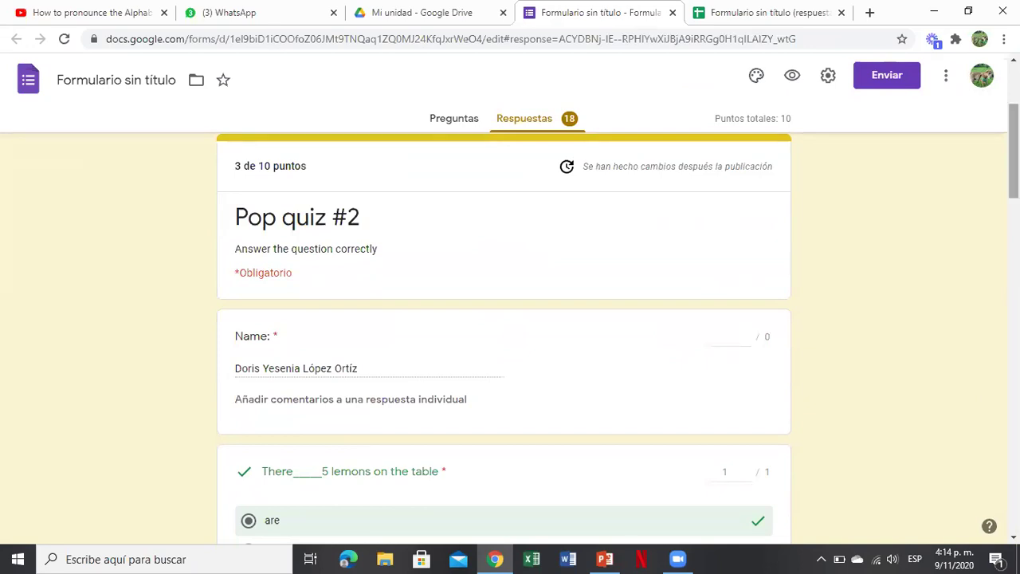
scroll(504, 334, "down", 5)
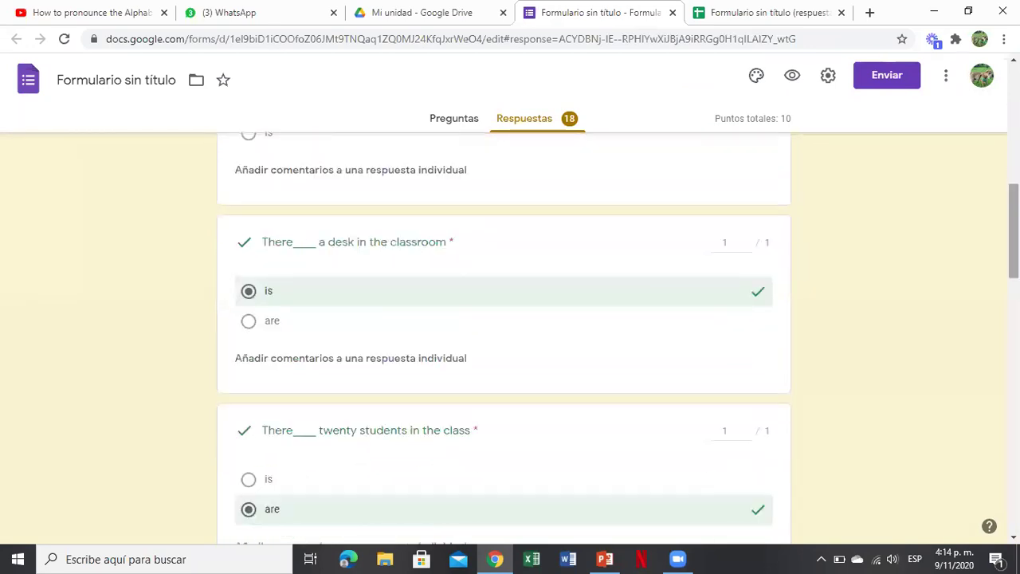
scroll(504, 343, "up", 1)
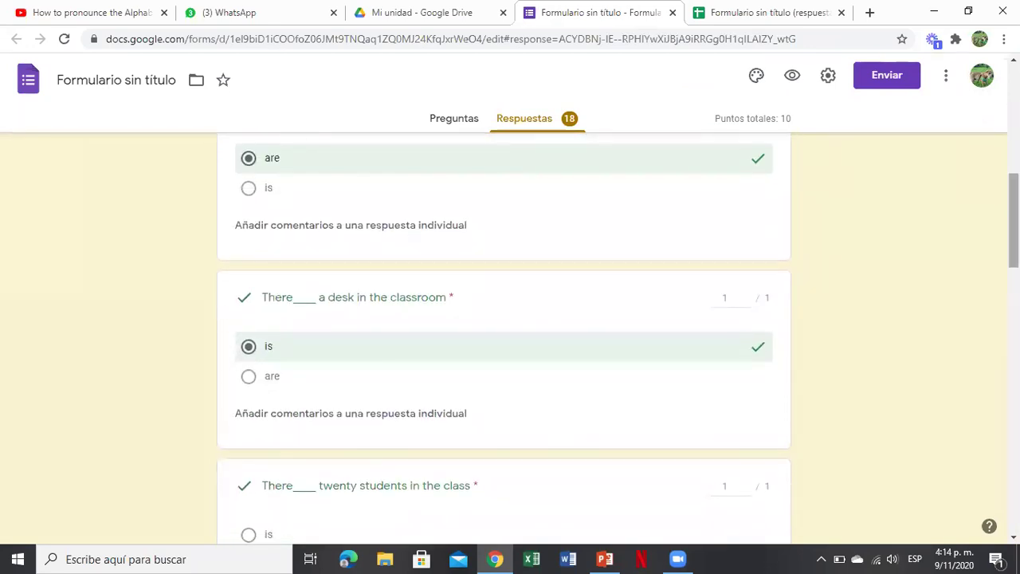
scroll(504, 343, "up", 1)
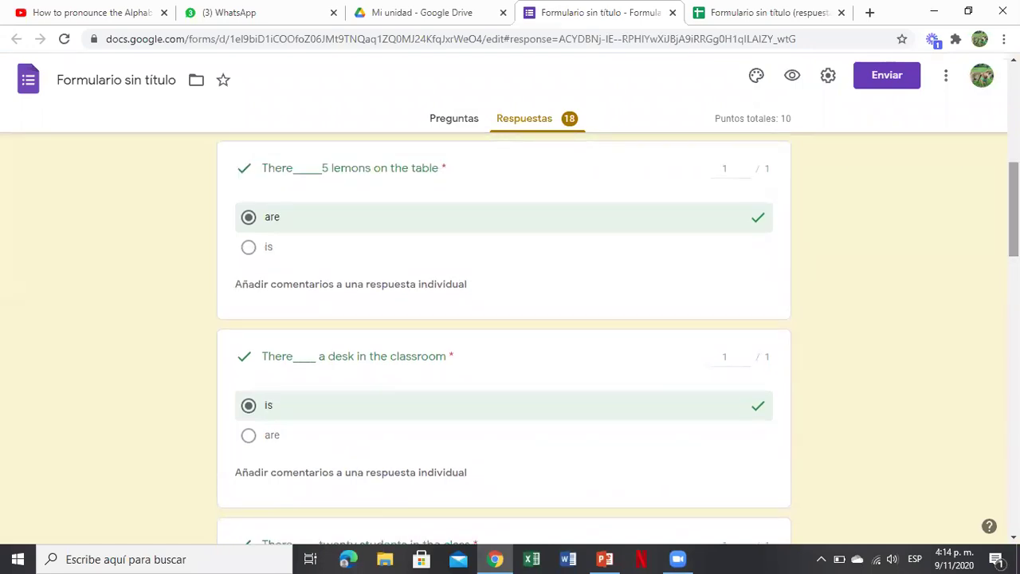
scroll(503, 338, "down", 3)
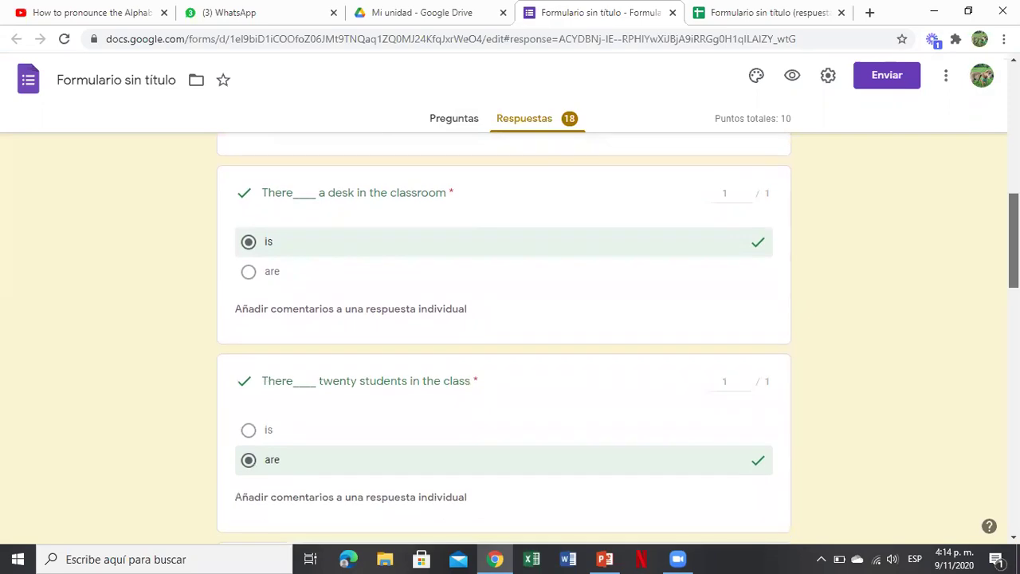
scroll(503, 334, "up", 1)
scroll(504, 338, "down", 2)
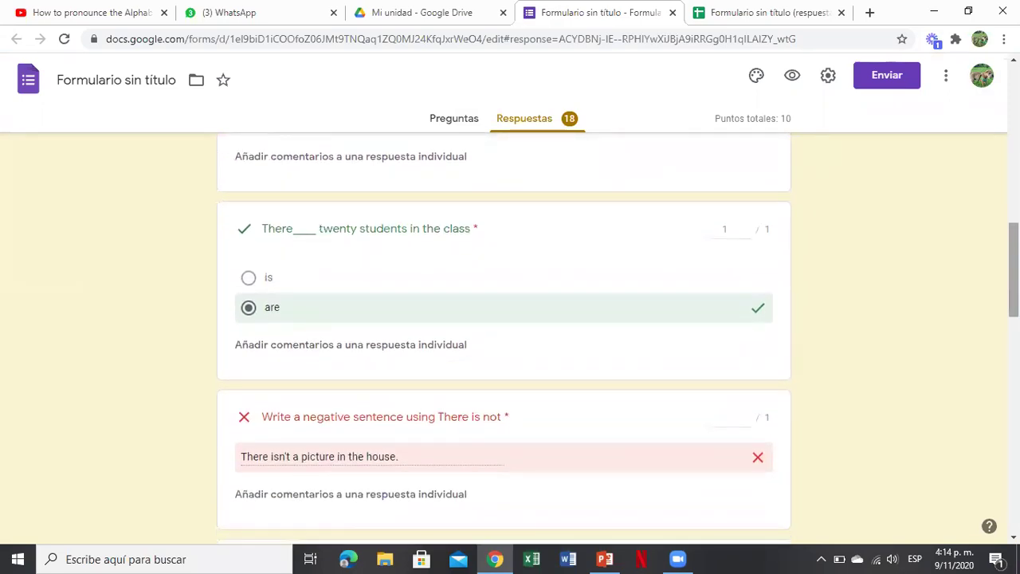
Examine response 2's answers to the negative-sentence questions on "There is not" and "There are not".
scroll(503, 338, "down", 2)
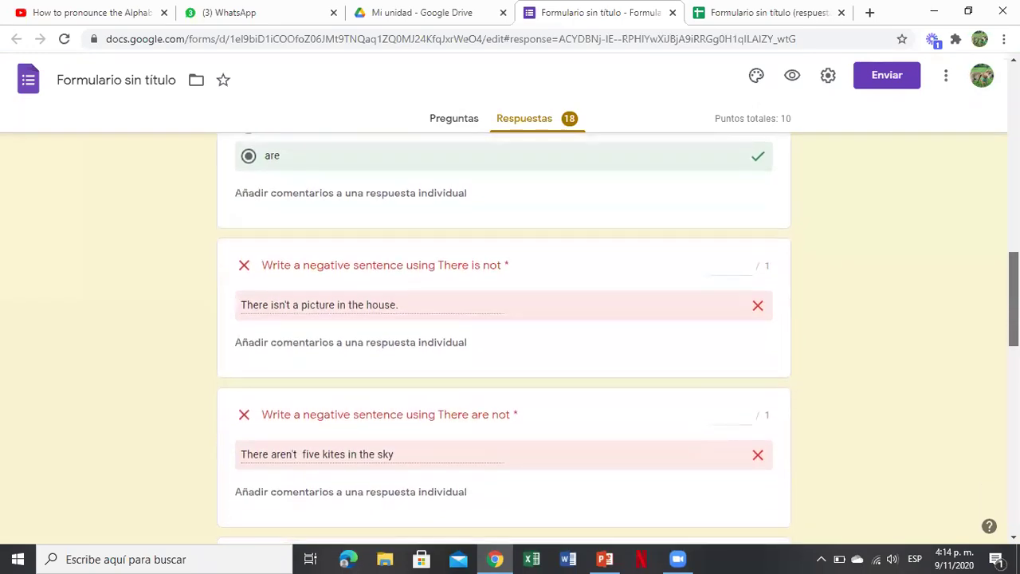
scroll(503, 338, "down", 1)
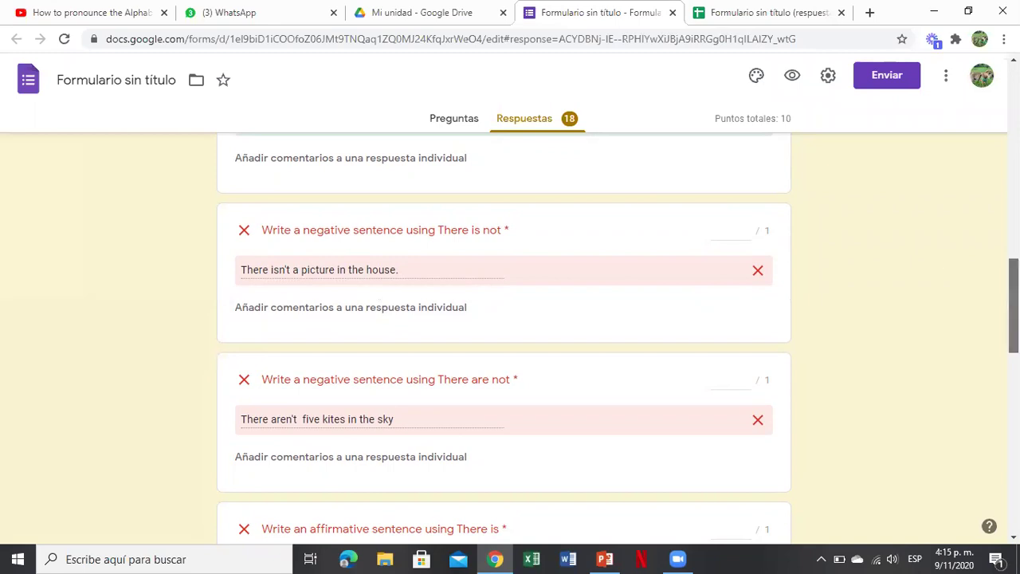
scroll(1014, 311, "down", 1)
scroll(1013, 319, "down", 1)
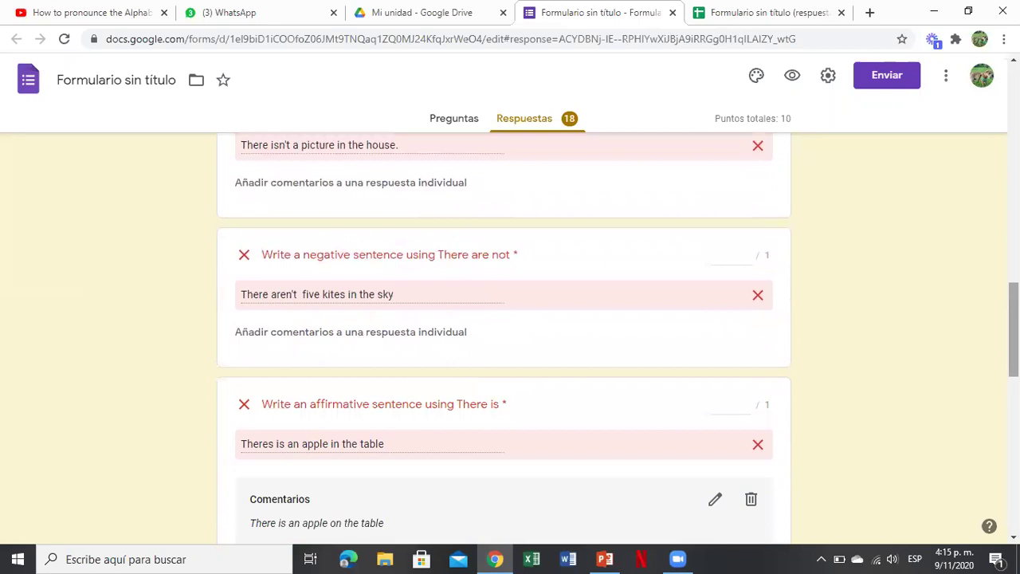
scroll(504, 335, "down", 1)
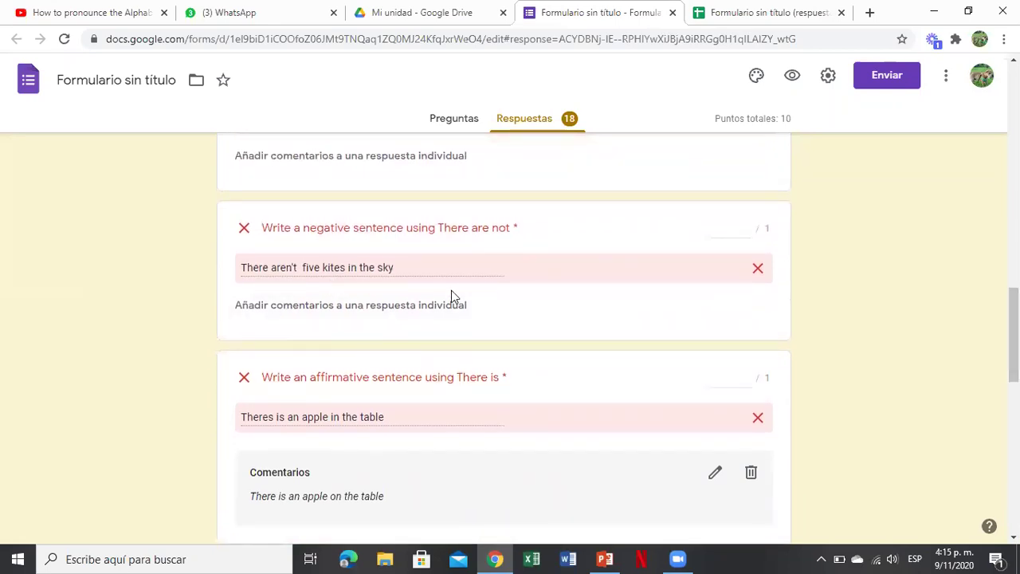
Examine response 2's affirmative sentences, classroom and house objects, and verb list, including the teacher's comments.
left_click_drag(1013, 331, 1013, 369)
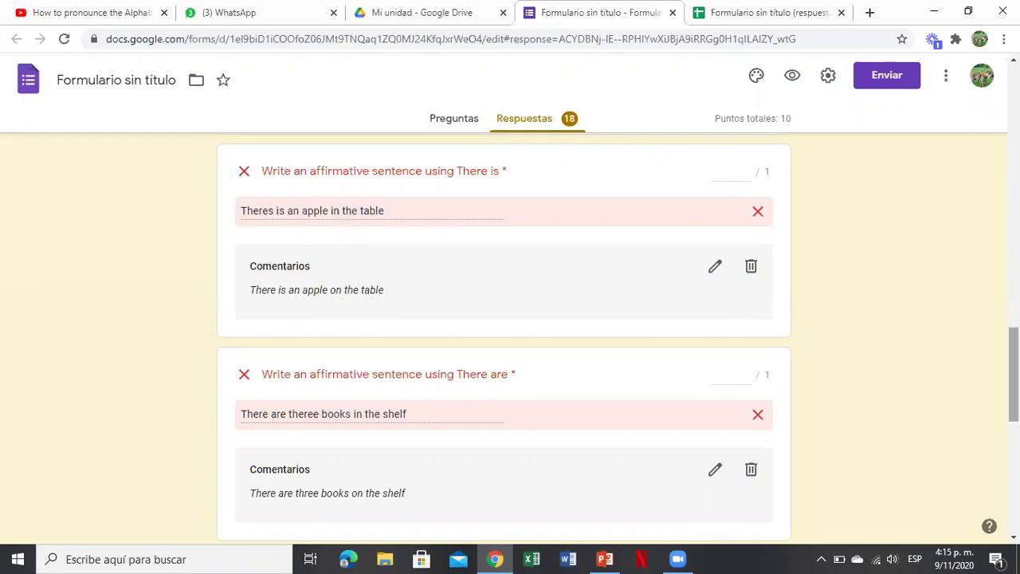
scroll(1013, 374, "down", 3)
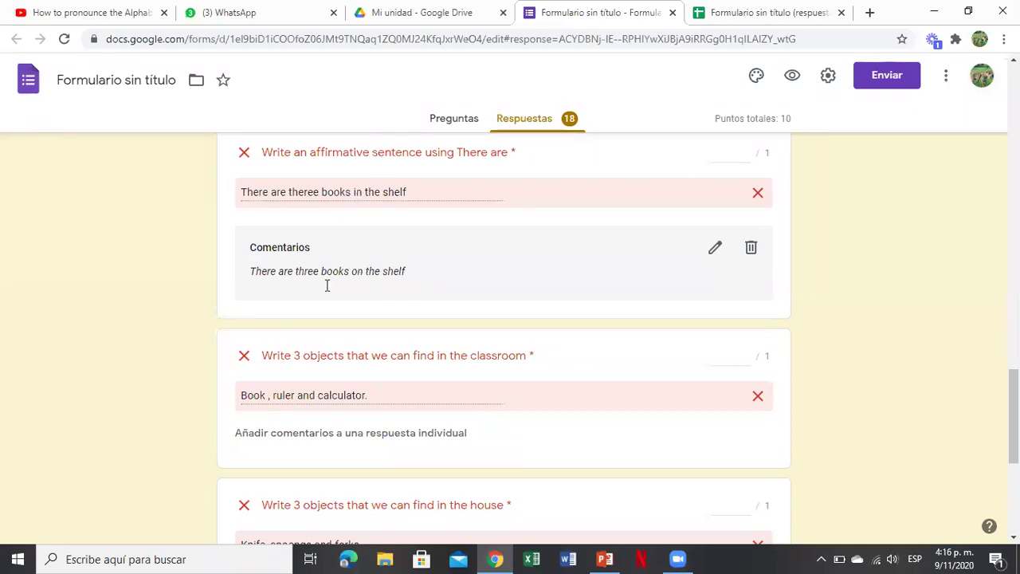
scroll(1013, 415, "down", 2)
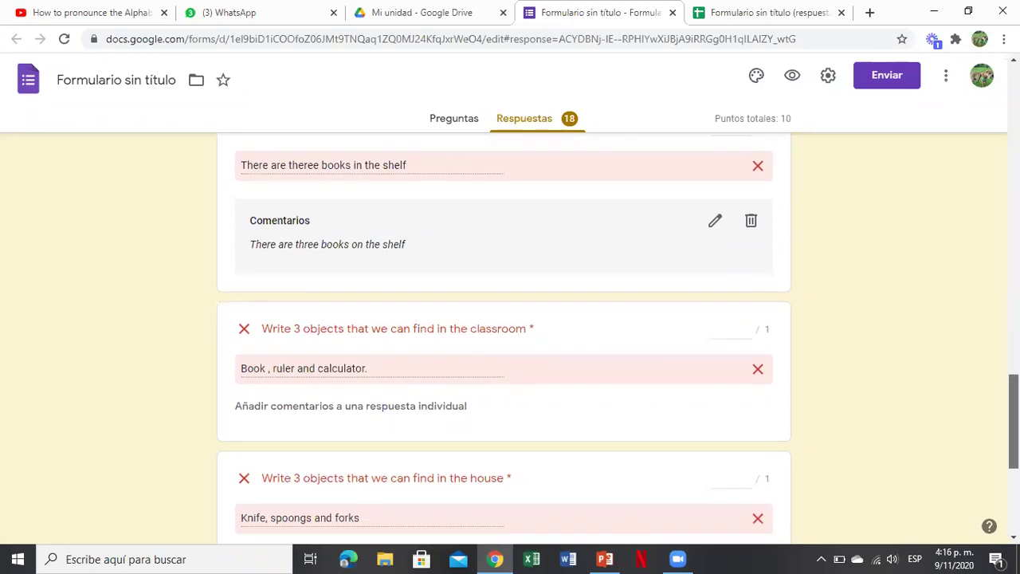
scroll(1014, 415, "down", 1)
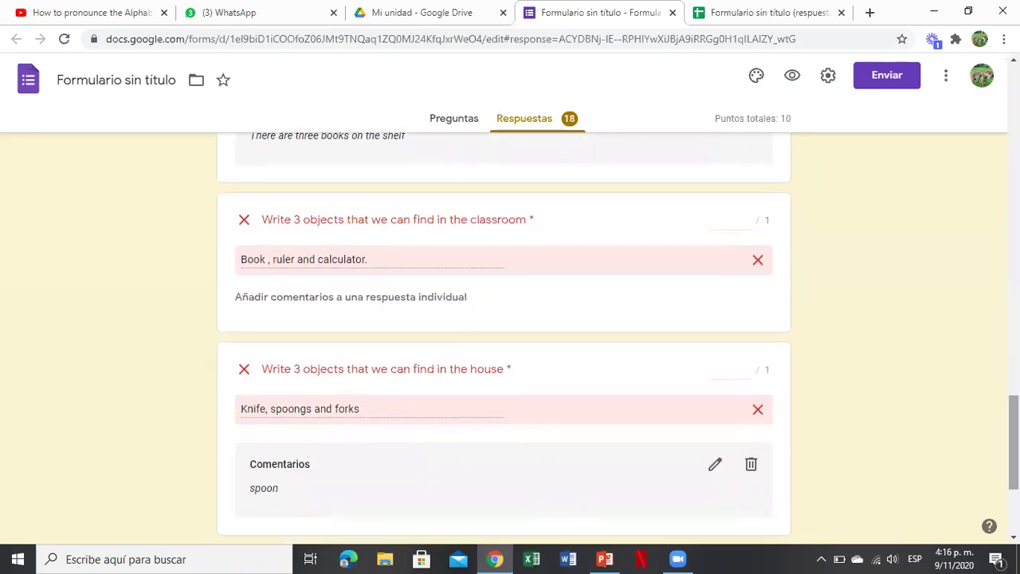
scroll(1013, 430, "down", 1)
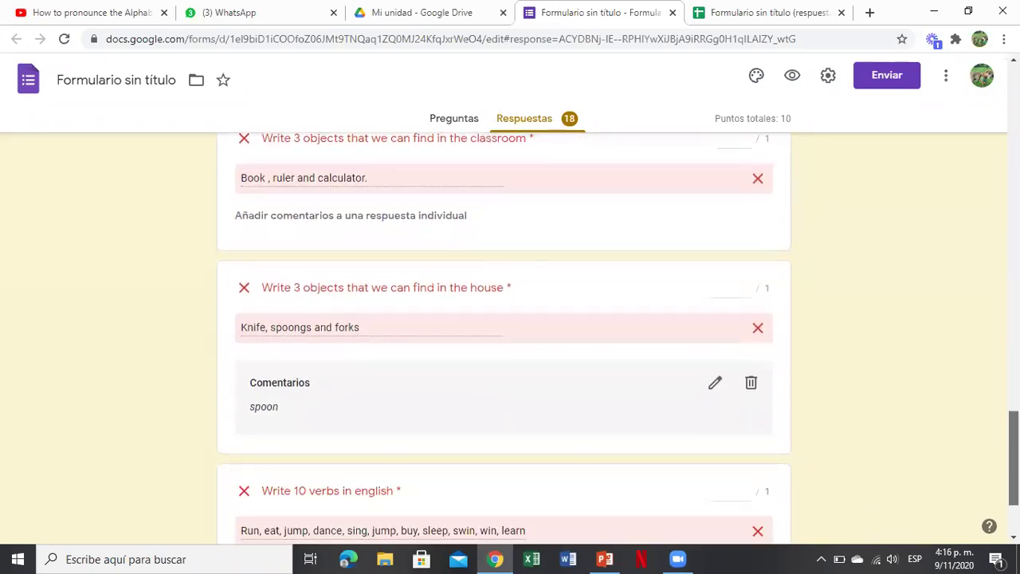
scroll(1014, 446, "down", 1)
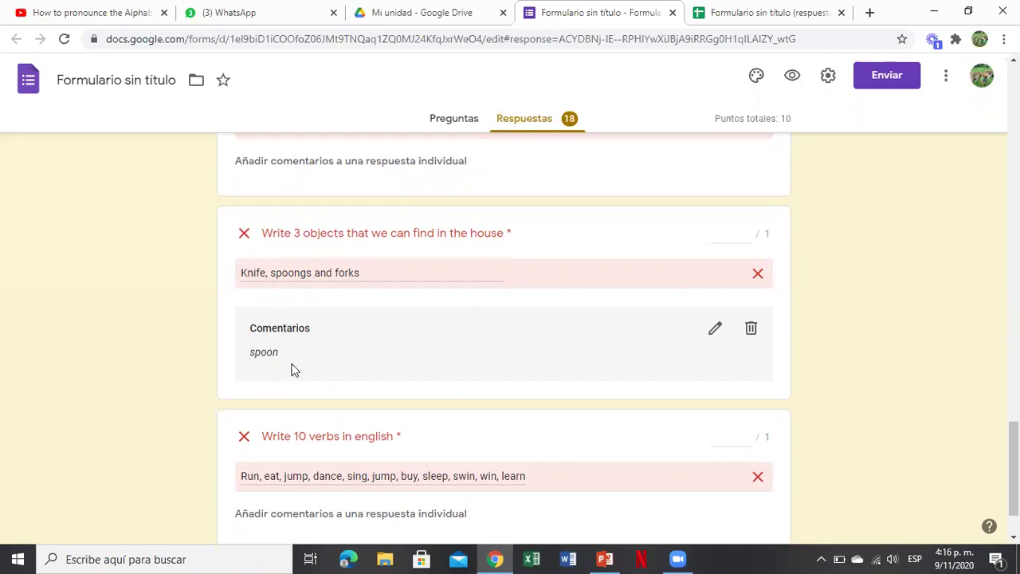
scroll(1013, 470, "down", 1)
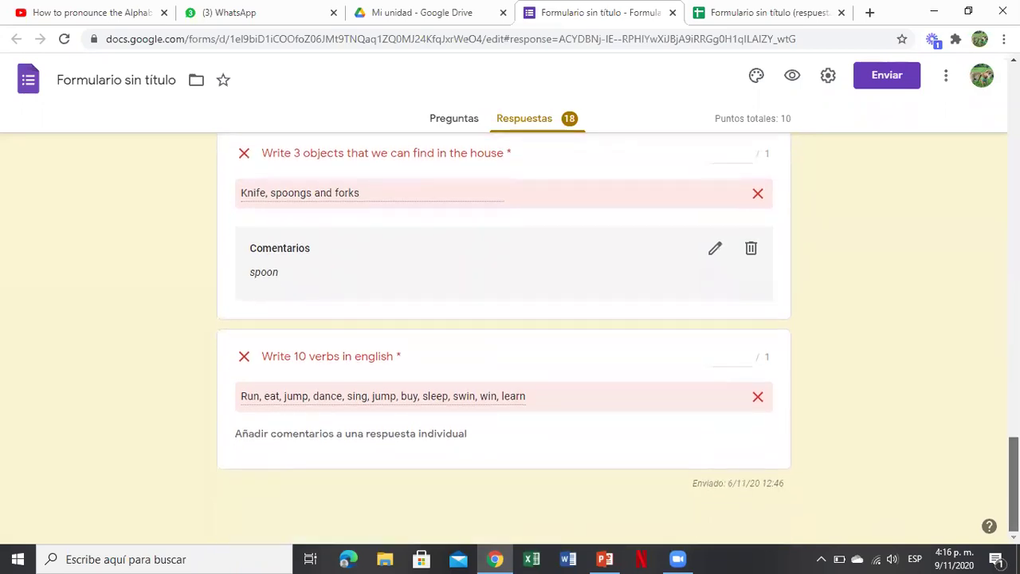
Leaf through individual responses 3 to 9, checking the student's name on the submissions.
scroll(1014, 478, "up", 20)
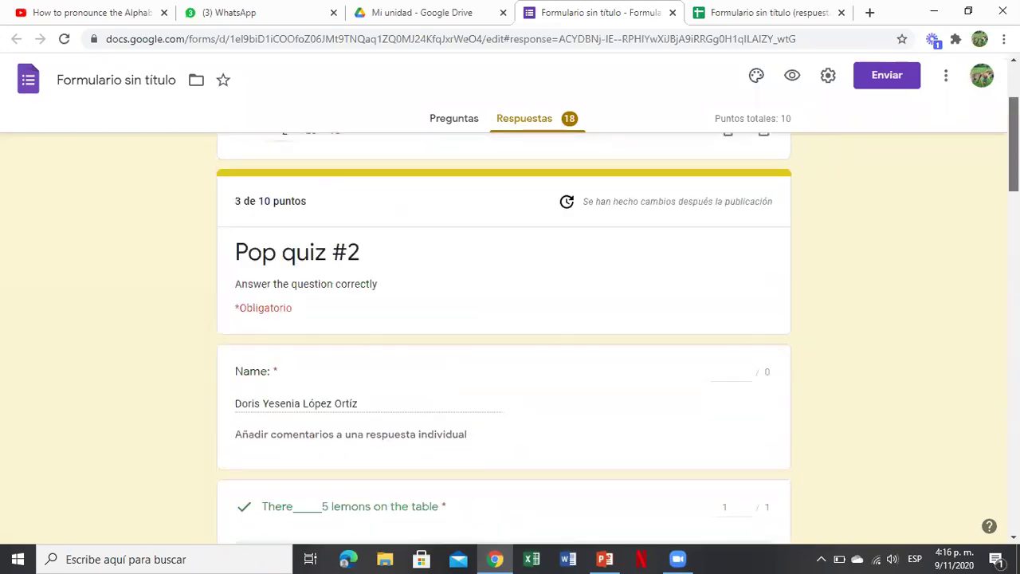
left_click(364, 296)
scroll(391, 273, "down", 2)
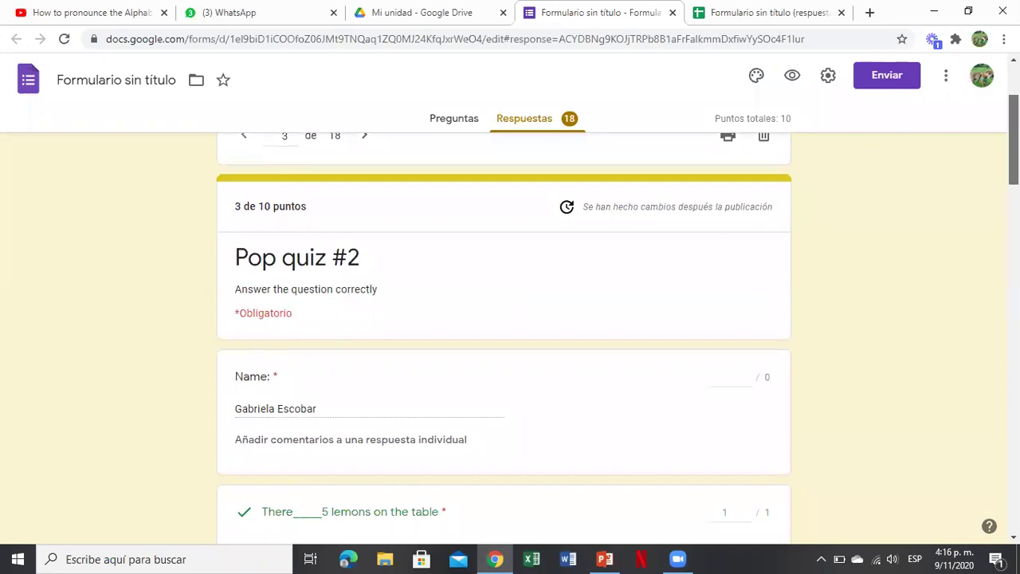
scroll(390, 274, "up", 2)
left_click(364, 296)
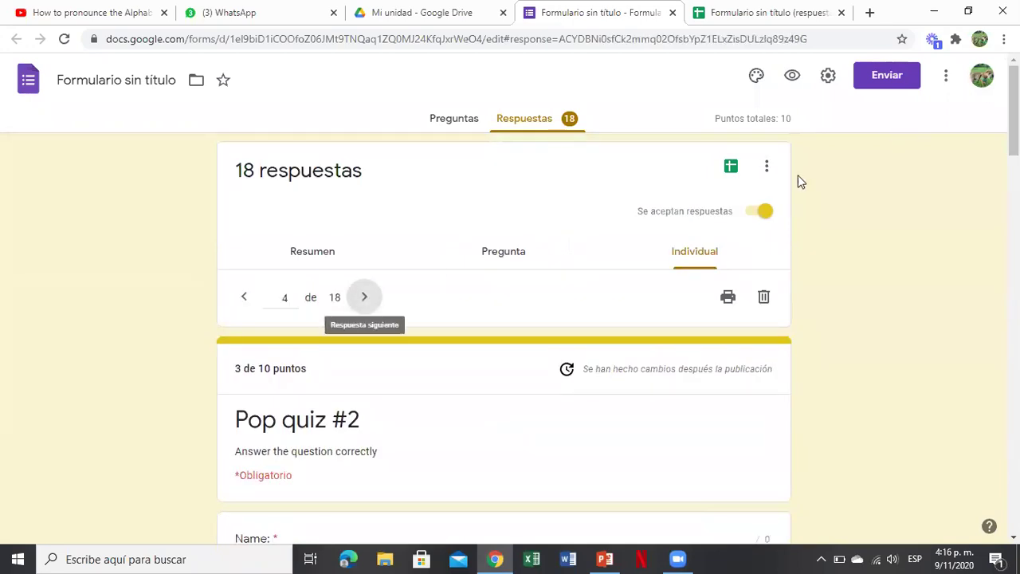
scroll(269, 195, "down", 1)
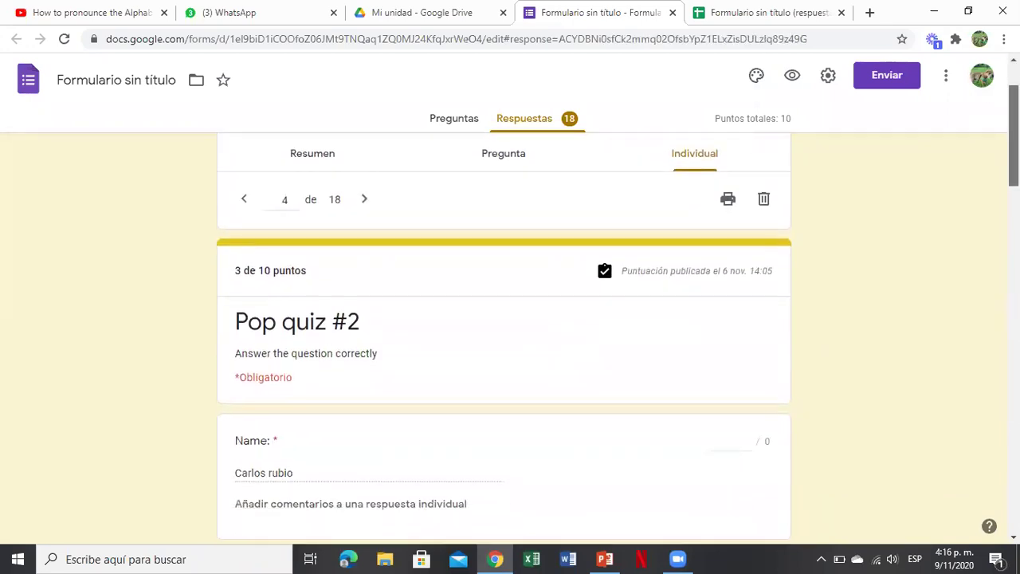
left_click(366, 202)
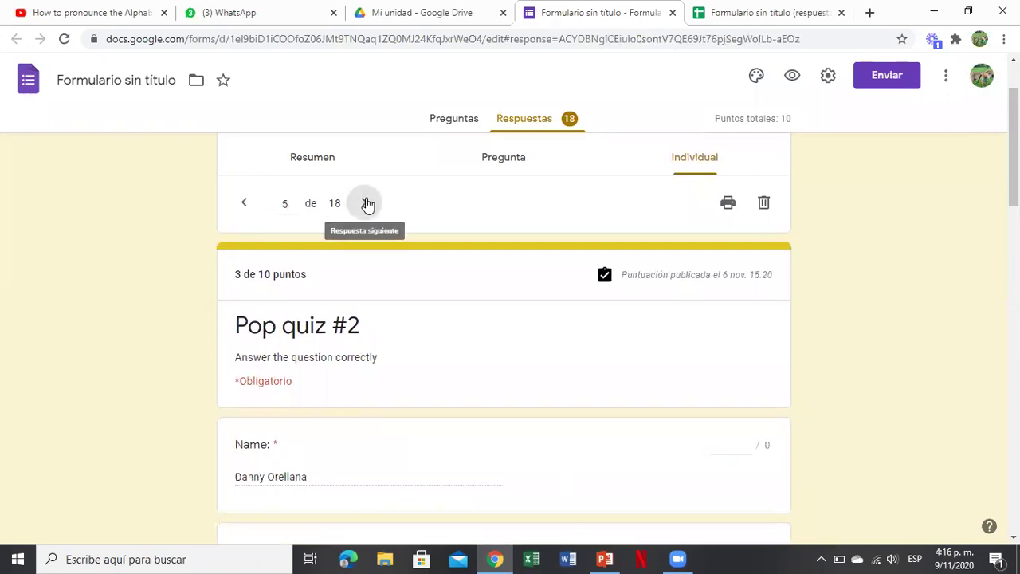
left_click(366, 202)
left_click(366, 203)
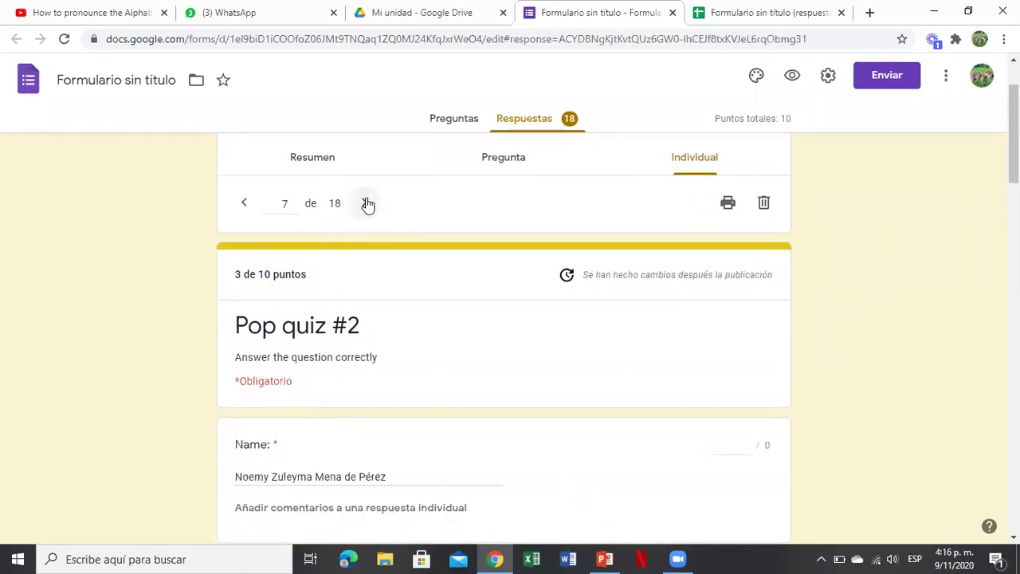
left_click(367, 203)
left_click(366, 203)
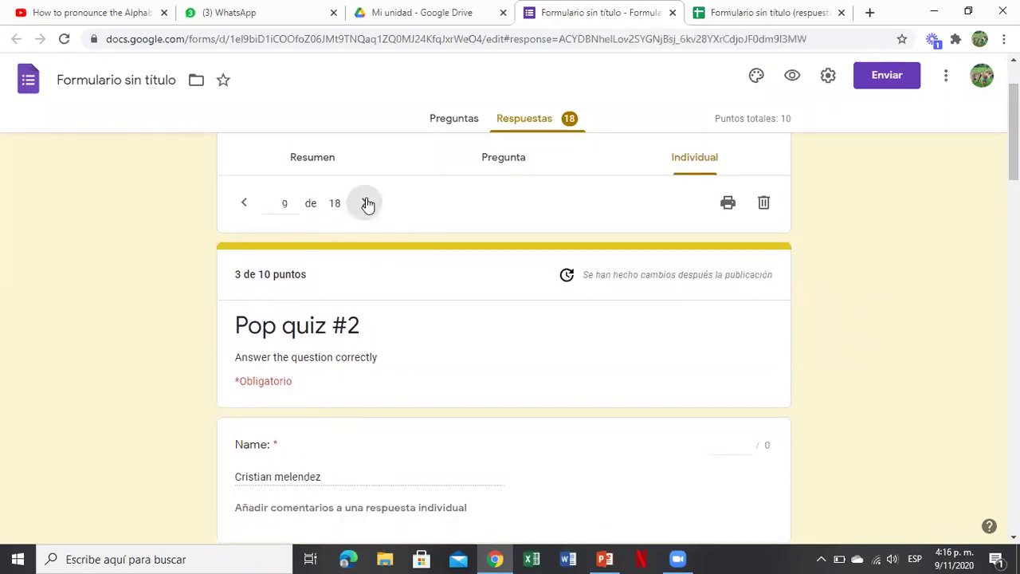
Go back to individual response 8 and review its multiple-choice answers on "is" and "are".
left_click(244, 206)
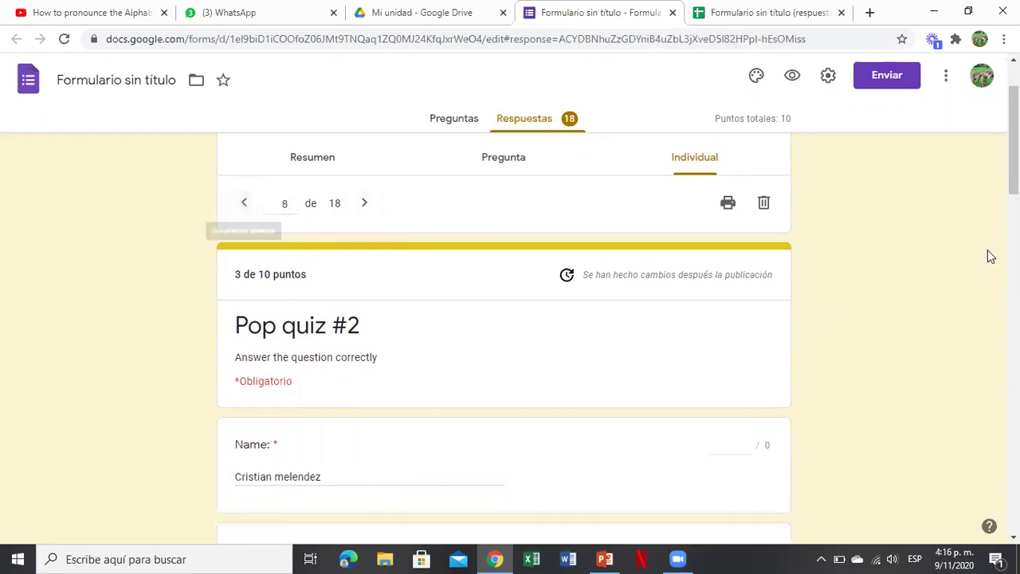
scroll(504, 343, "down", 4)
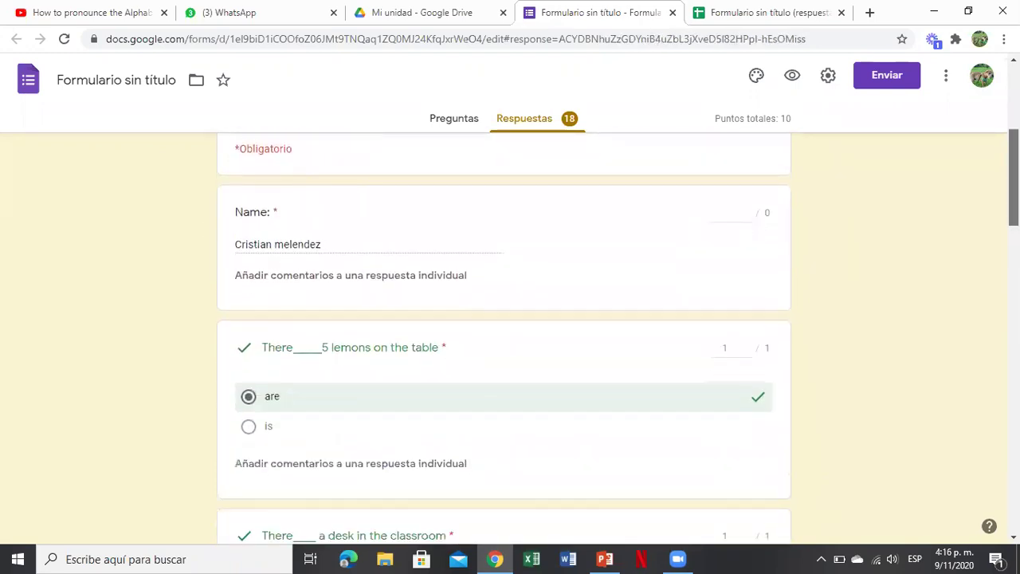
scroll(504, 343, "down", 2)
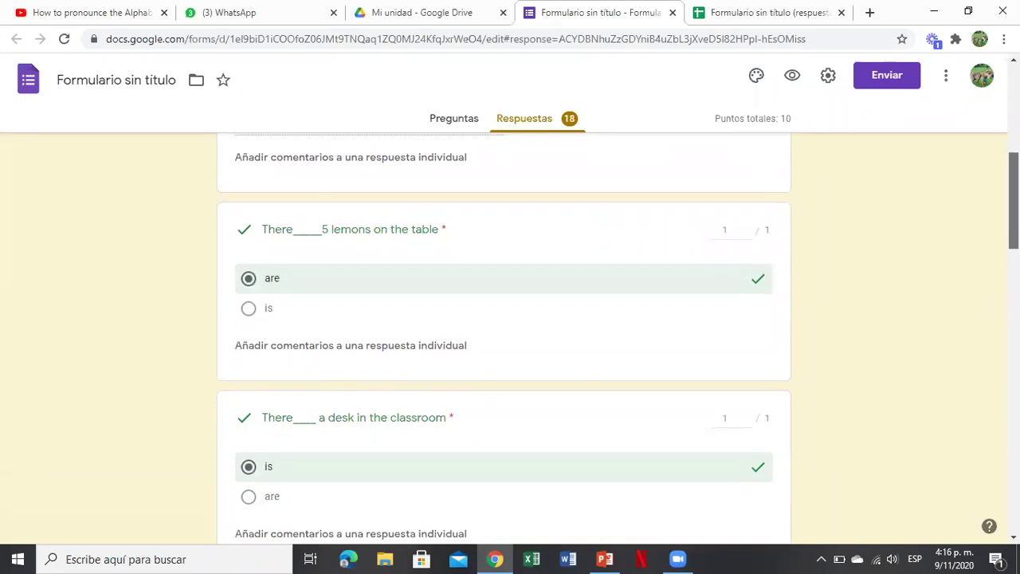
scroll(504, 343, "down", 3)
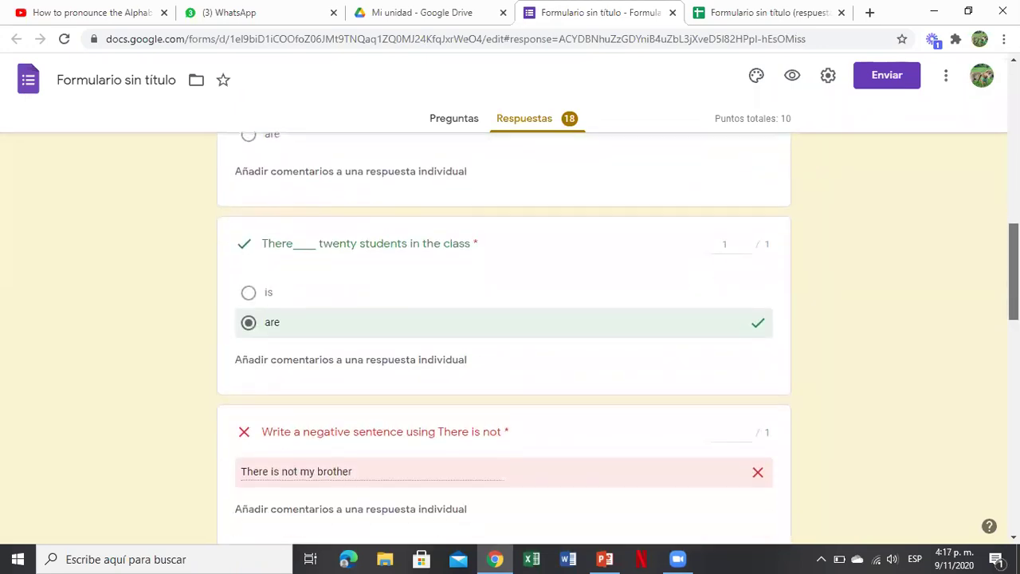
Examine response 8's negative sentences with "There is not" and "There are not", including the teacher's comment.
scroll(503, 343, "down", 3)
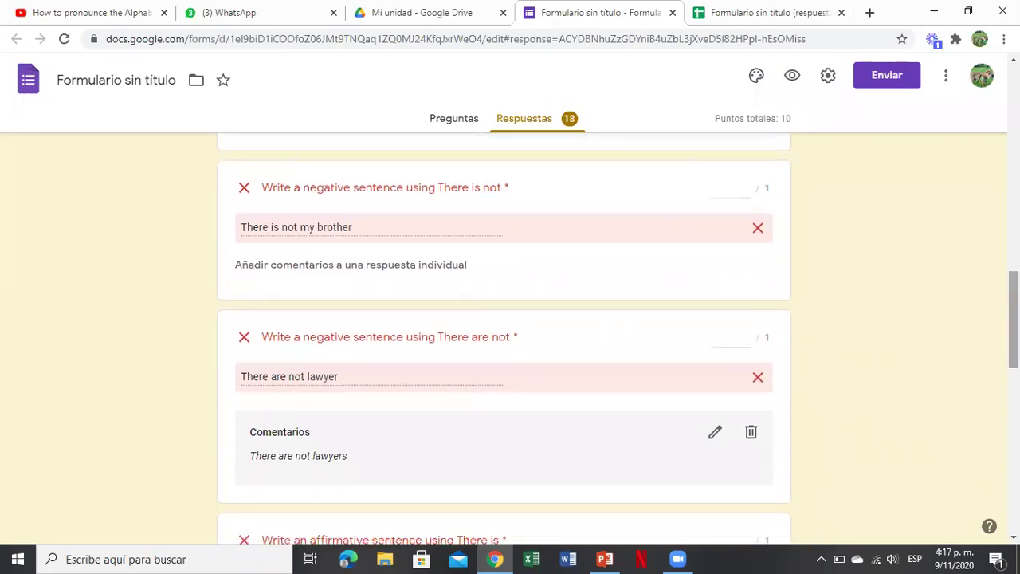
scroll(503, 338, "down", 1)
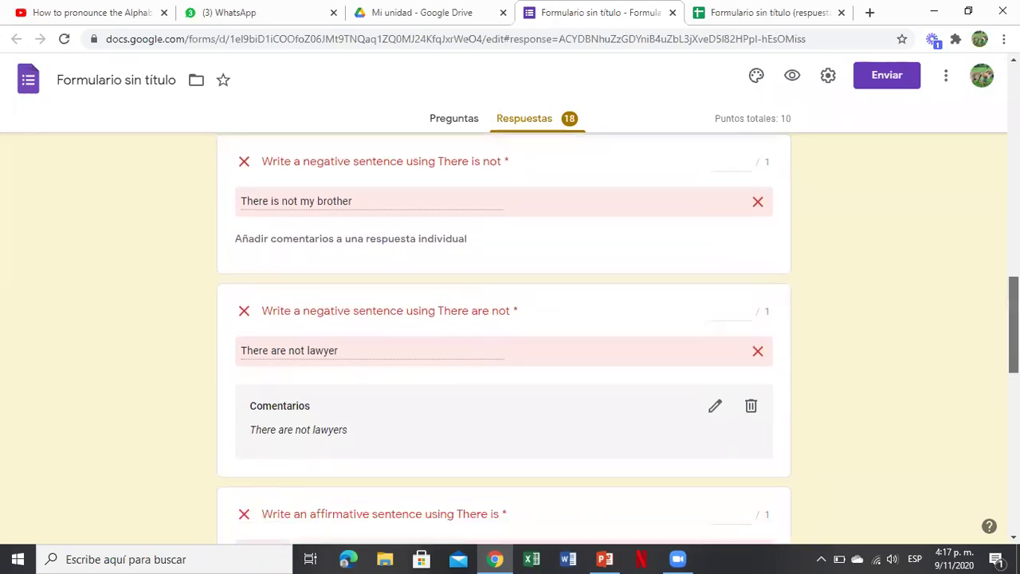
scroll(504, 338, "down", 2)
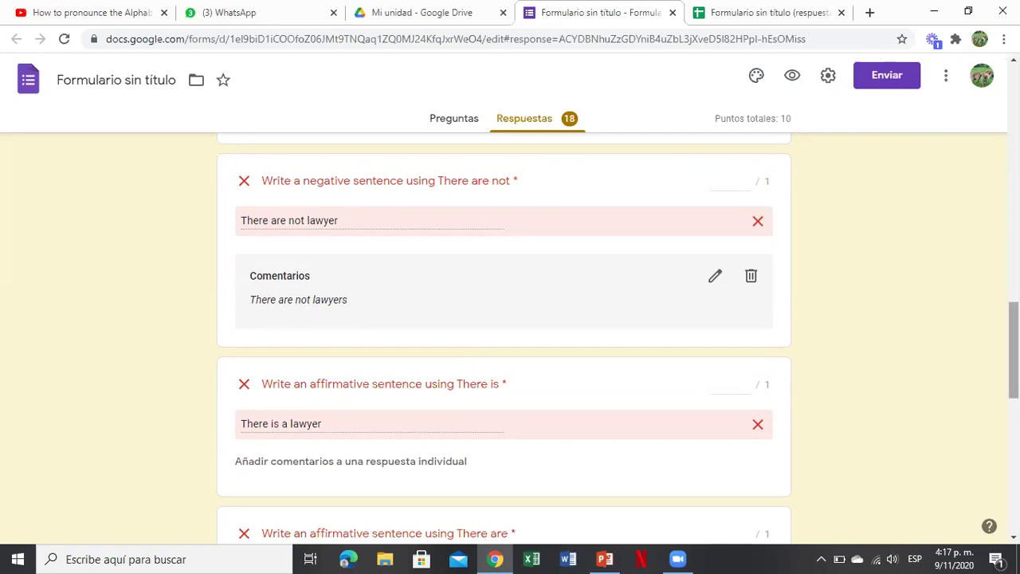
Examine response 8's affirmative "There are" sentence with its comment, the classroom and house objects, and the verb list.
scroll(539, 330, "down", 4)
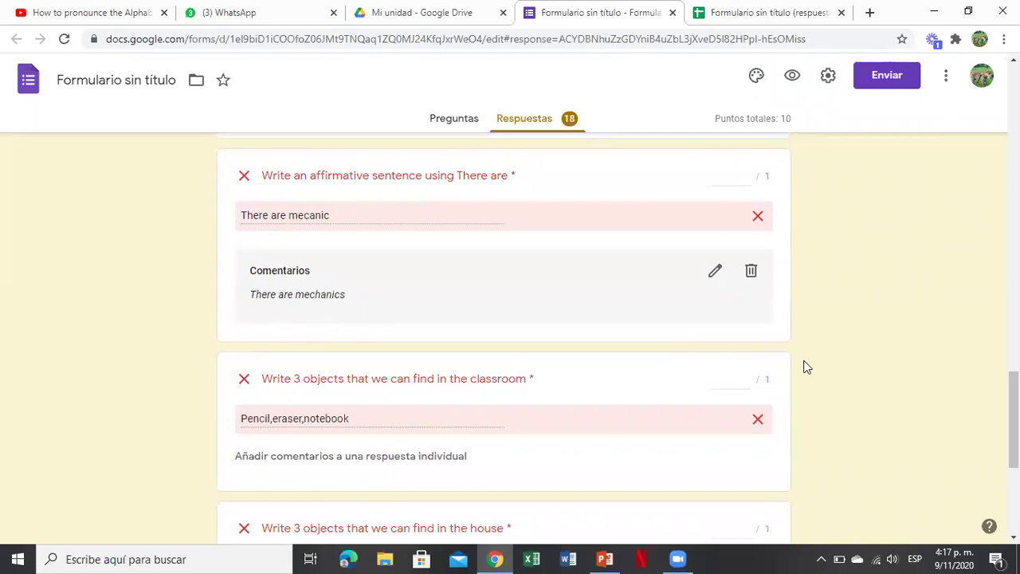
scroll(1012, 421, "down", 2)
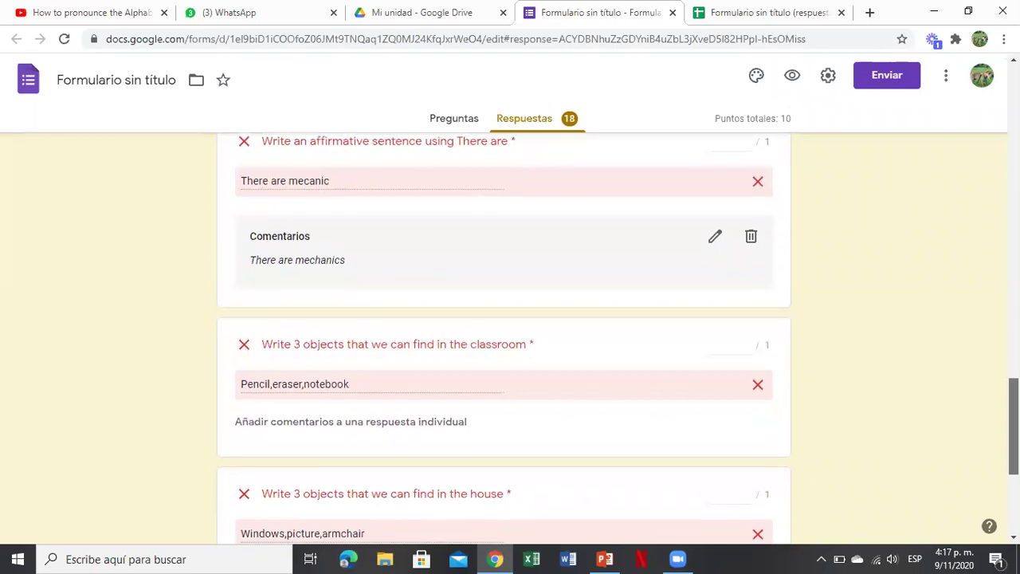
scroll(1012, 446, "down", 3)
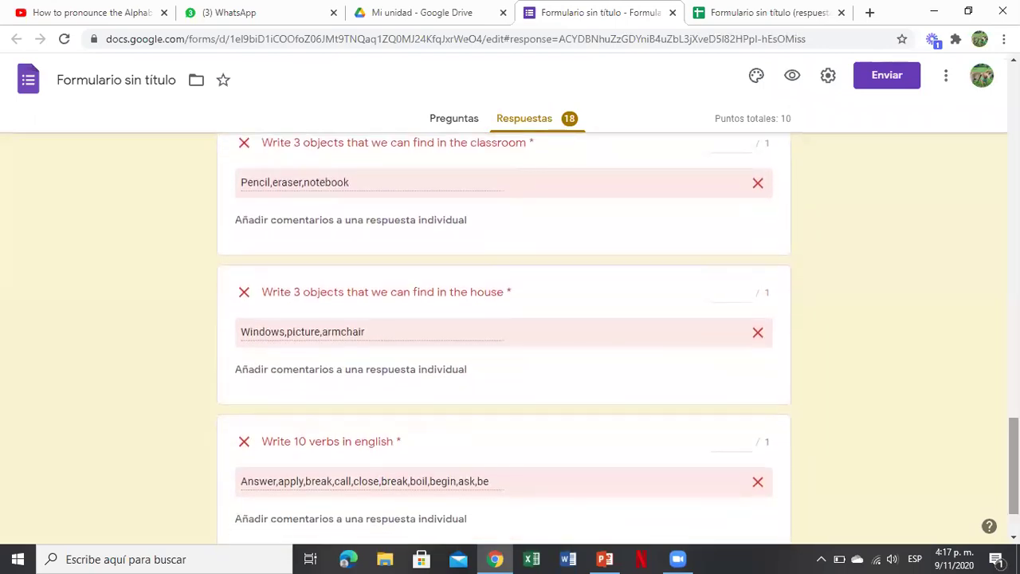
scroll(503, 335, "down", 2)
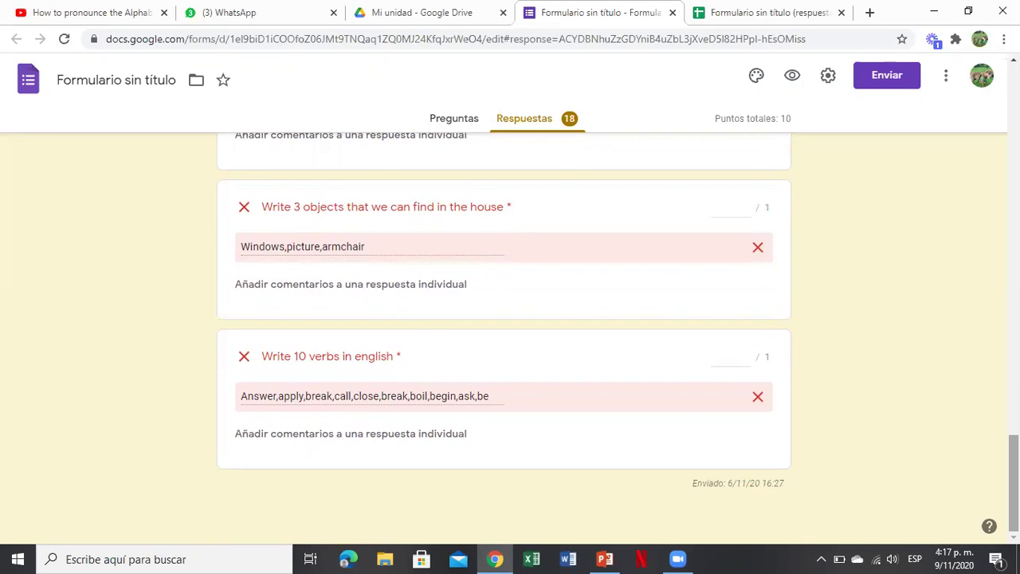
Return to the start of response 8 and check the students' scores in the linked responses spreadsheet.
scroll(455, 277, "up", 15)
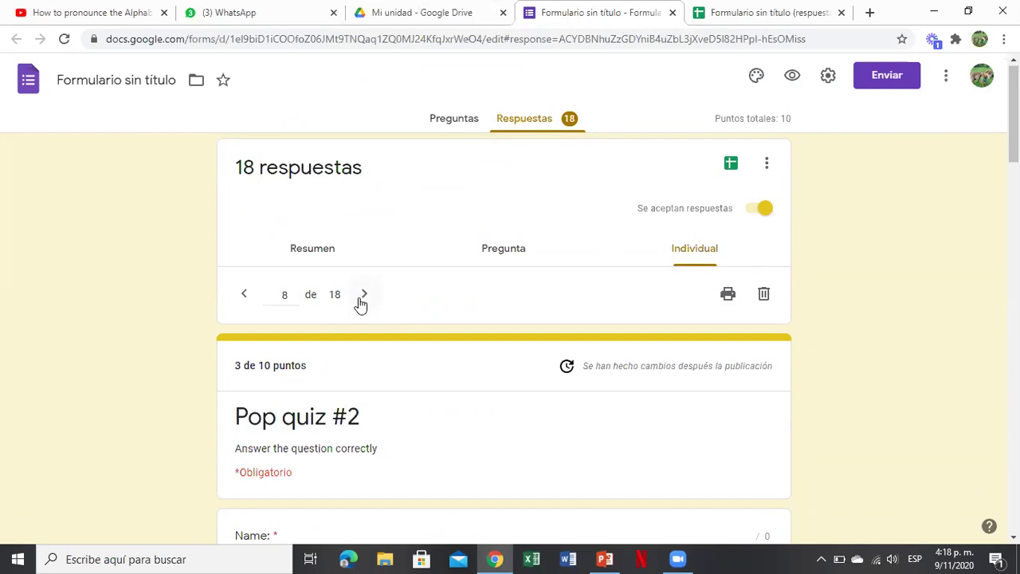
scroll(430, 215, "down", 2)
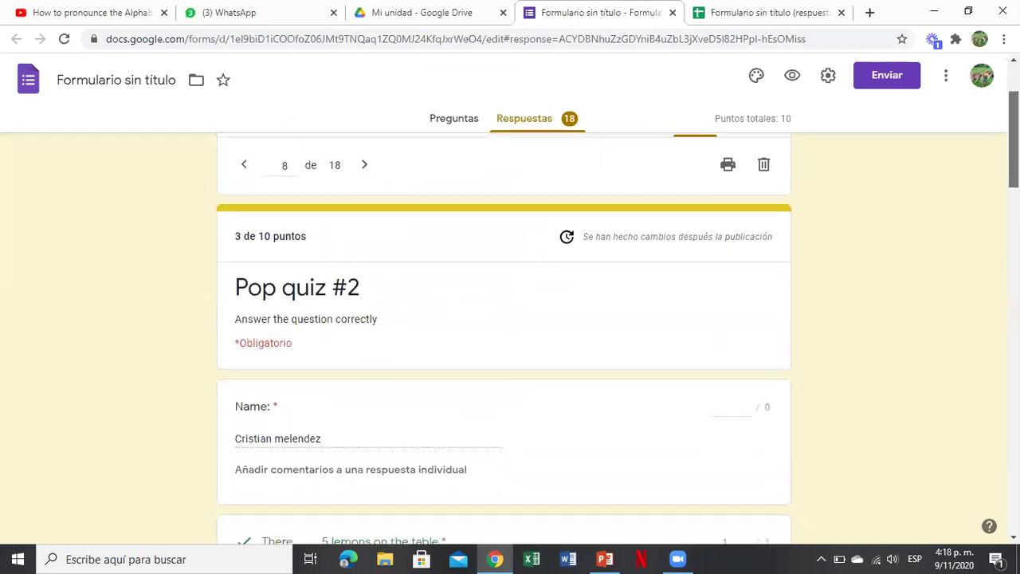
left_click(755, 8)
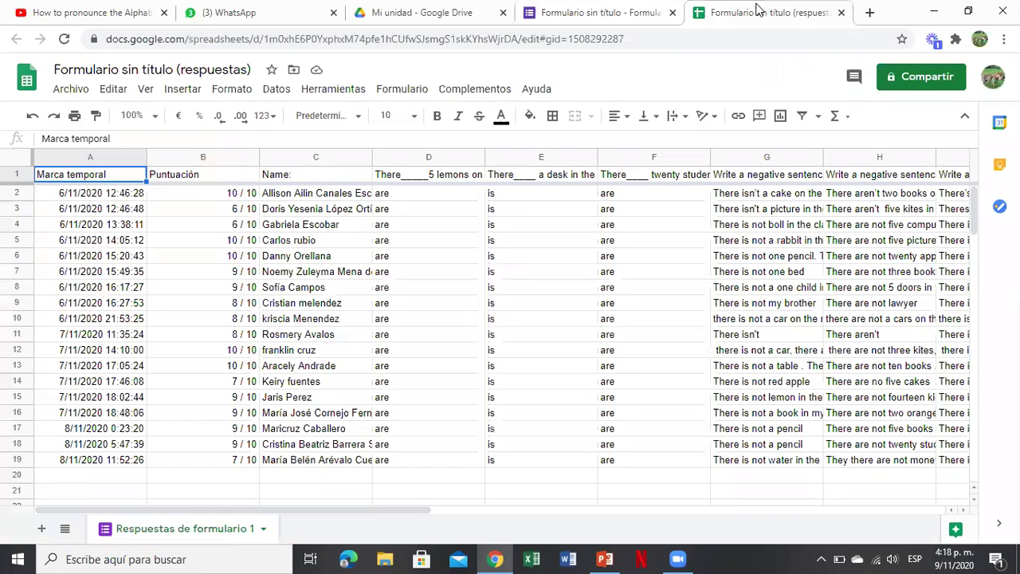
left_click(558, 12)
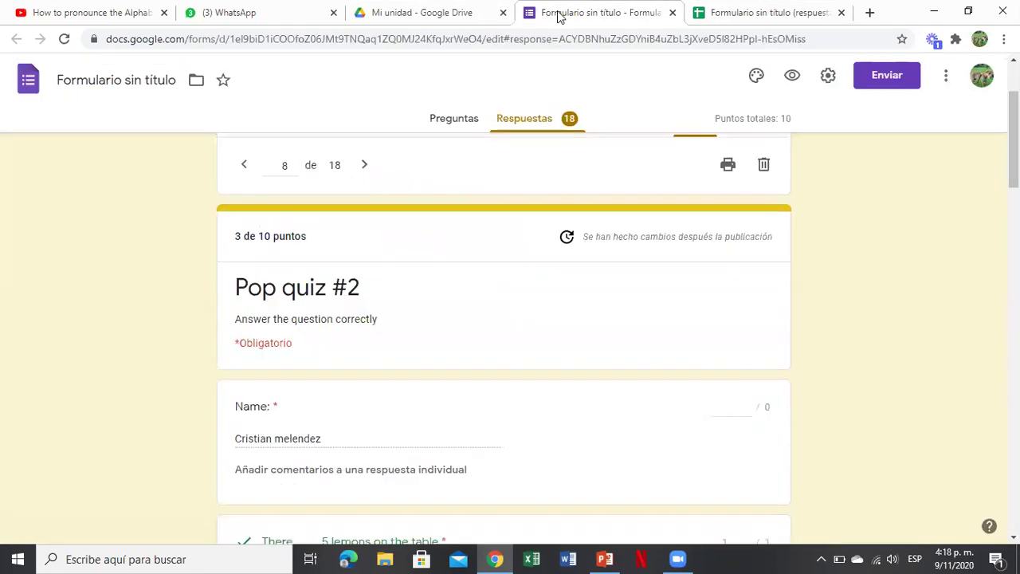
Advance through the individual submissions from response 8 to response 16.
left_click(363, 169)
left_click(363, 169)
left_click(363, 169)
left_click(362, 168)
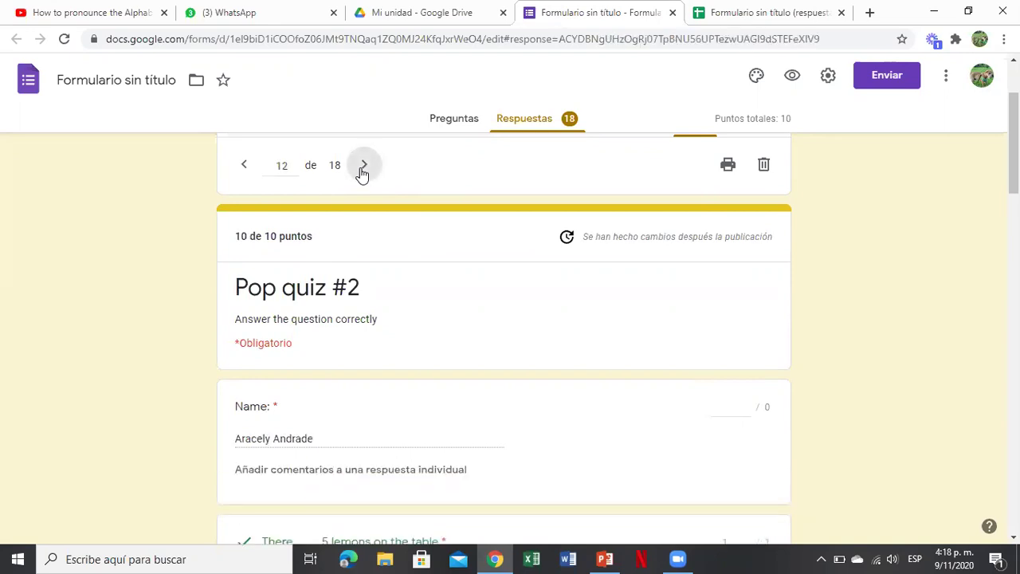
left_click(362, 169)
left_click(363, 169)
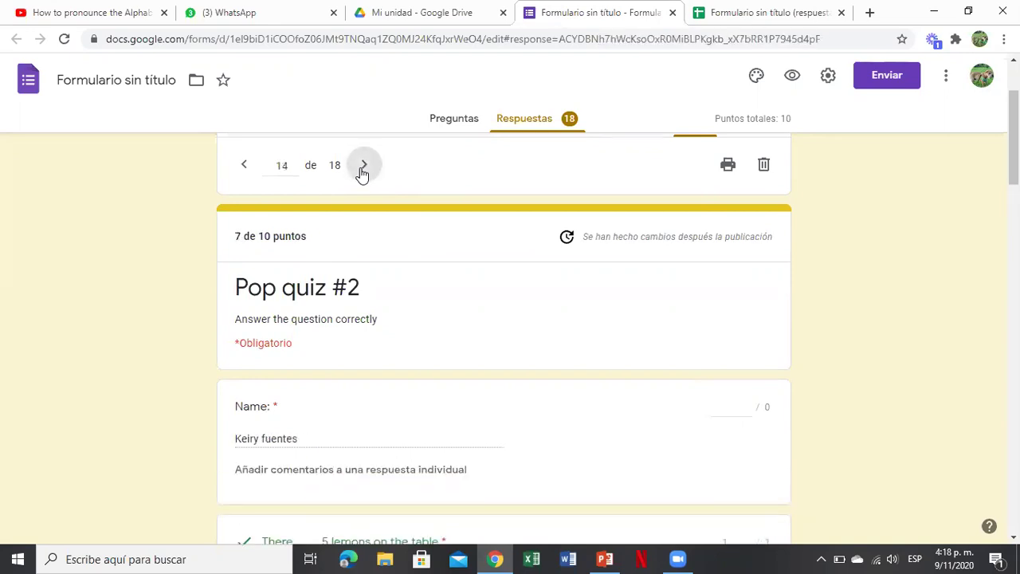
left_click(362, 168)
left_click(363, 169)
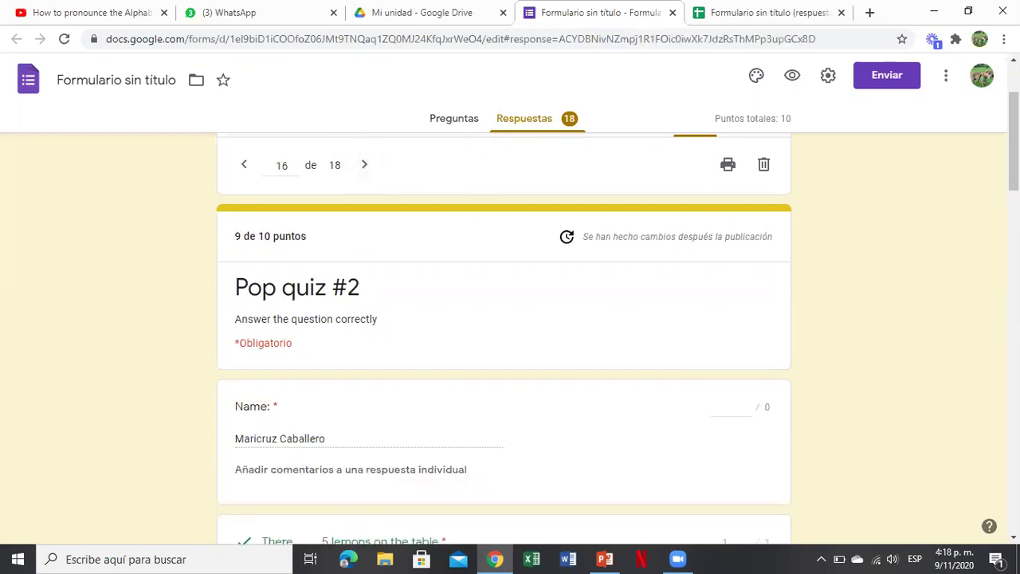
Review the multiple-choice answers in individual response 16.
scroll(510, 319, "down", 4)
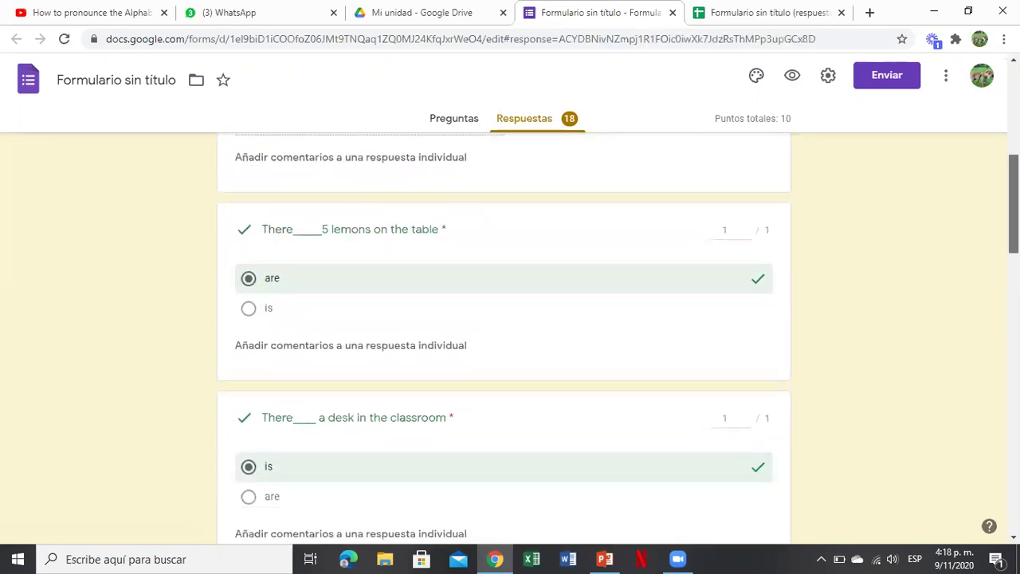
scroll(510, 335, "down", 3)
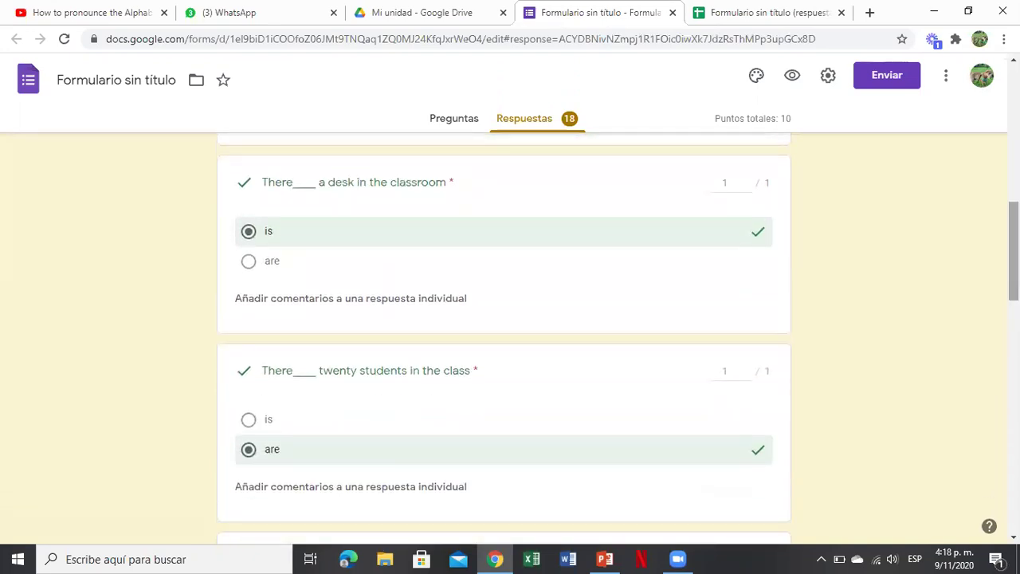
scroll(510, 335, "down", 3)
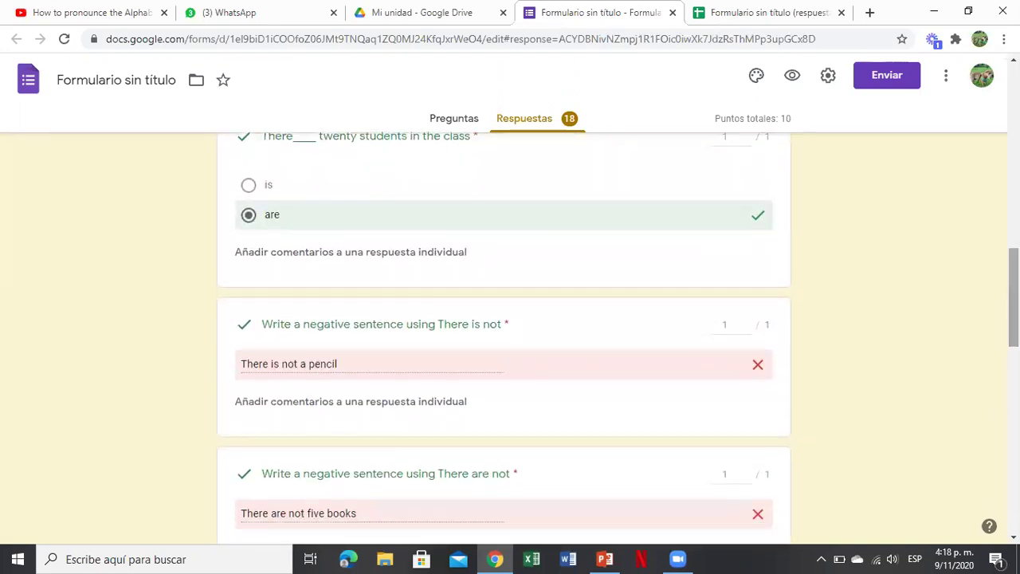
Examine response 16's negative and affirmative sentences using "There is" and "There are".
scroll(510, 335, "down", 2)
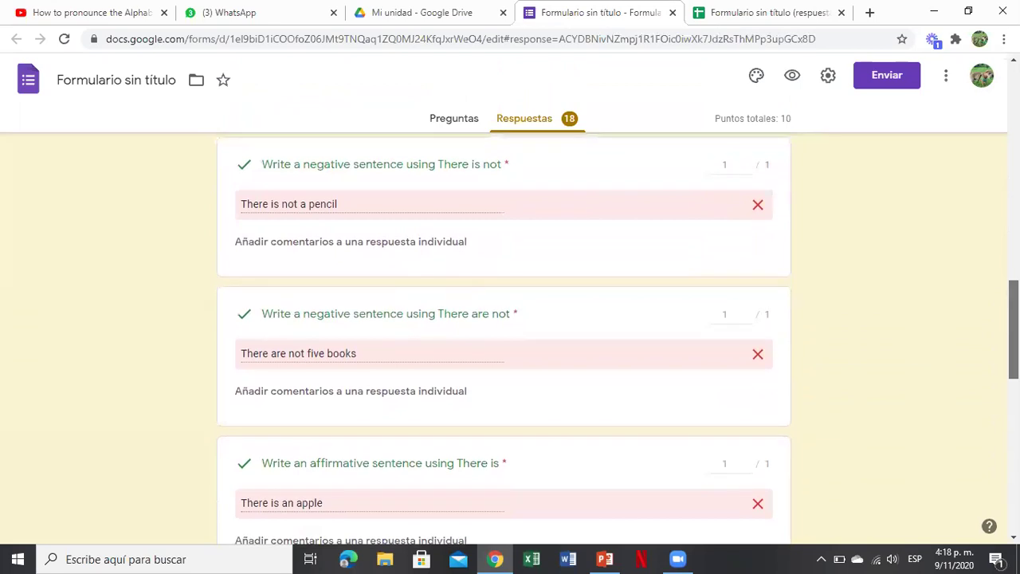
scroll(510, 334, "down", 3)
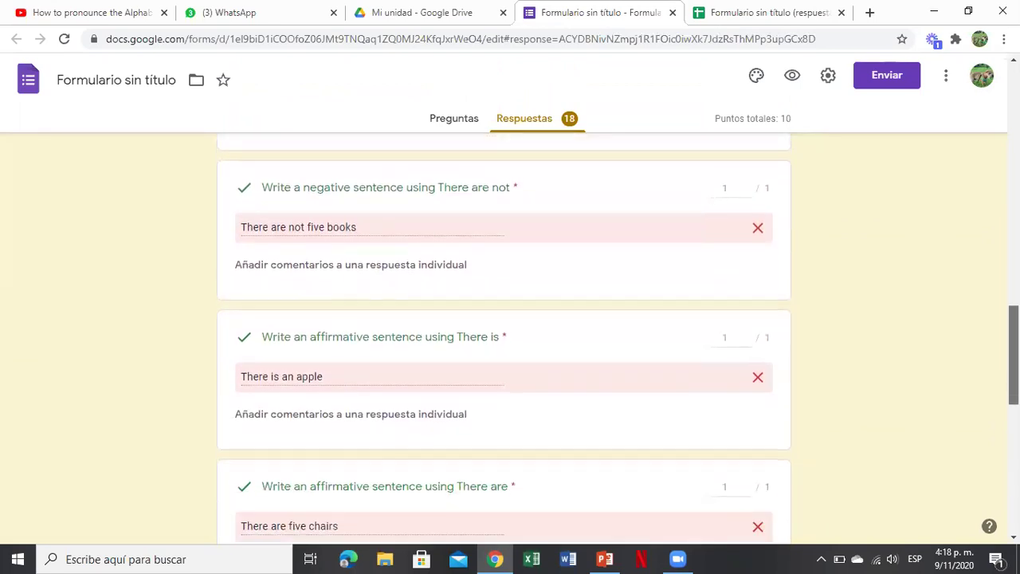
scroll(510, 335, "down", 1)
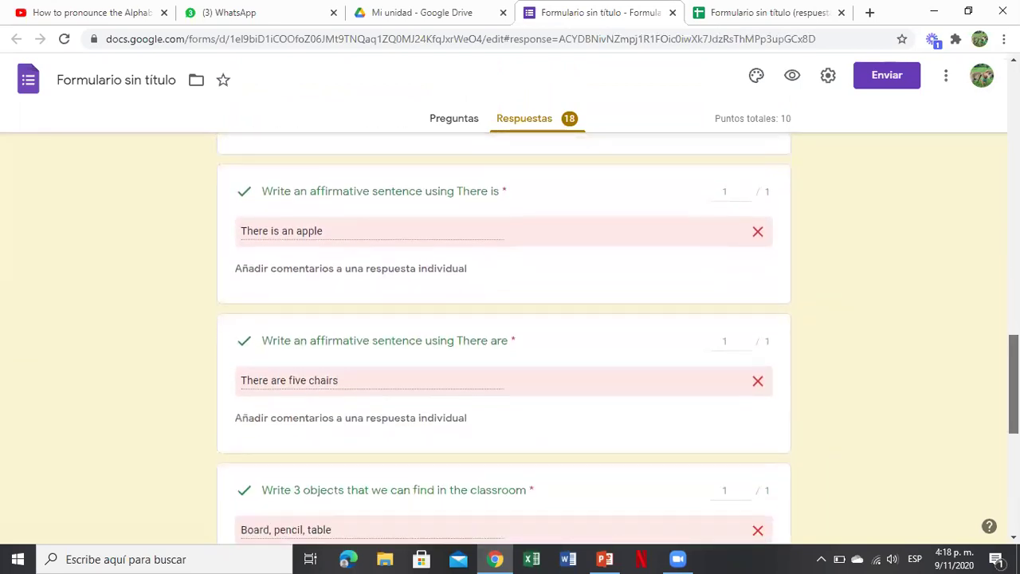
scroll(510, 334, "down", 1)
scroll(510, 335, "down", 1)
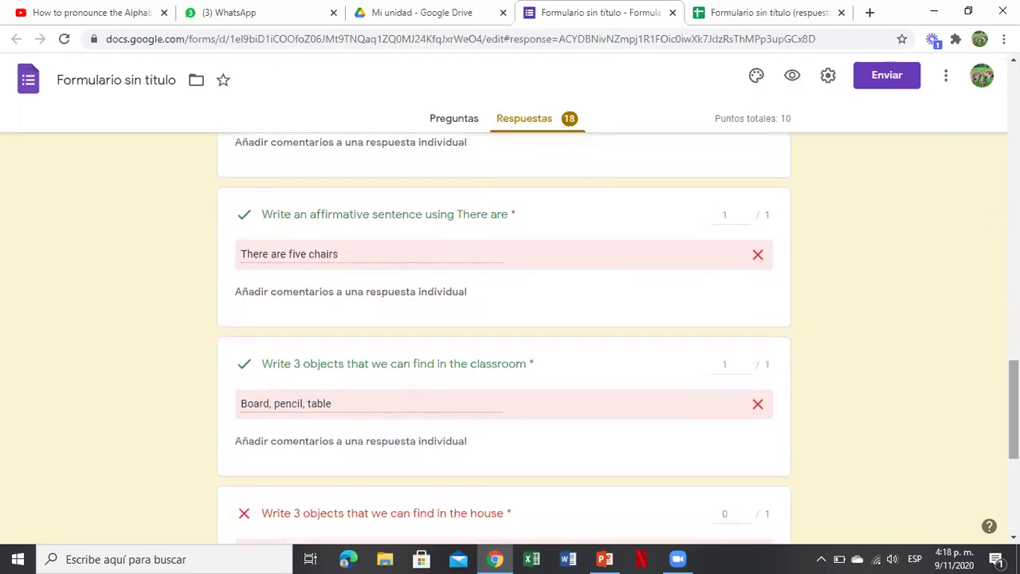
Examine response 16's classroom objects, house objects and verb list, including the teacher's comment on the house objects.
scroll(510, 335, "down", 1)
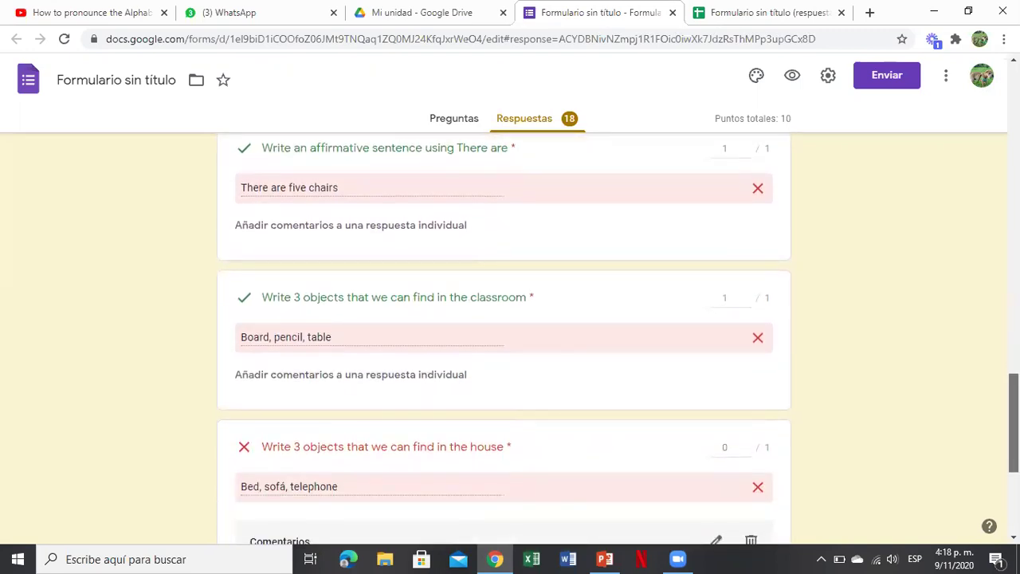
scroll(510, 334, "down", 1)
scroll(510, 335, "down", 2)
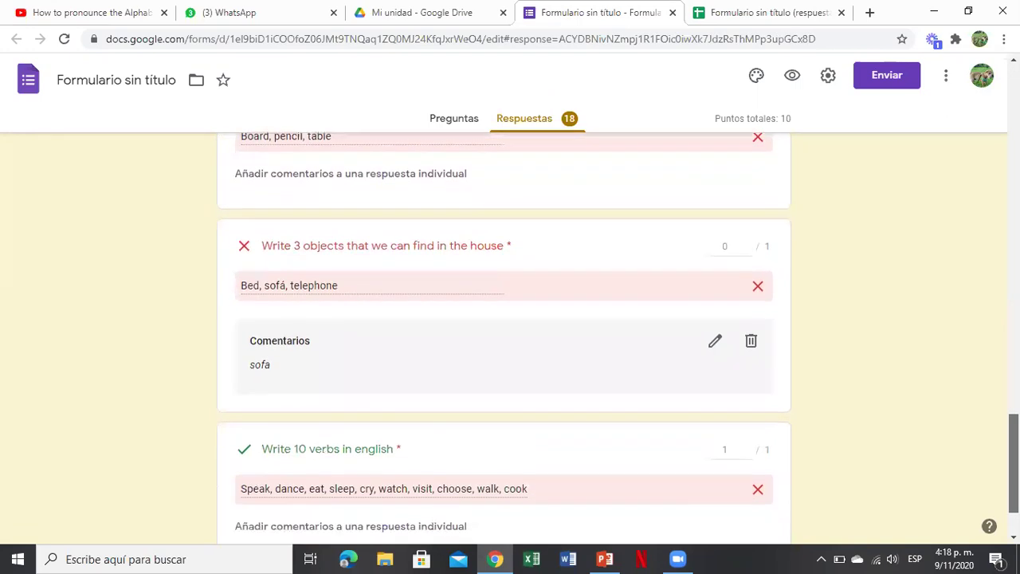
scroll(510, 334, "down", 1)
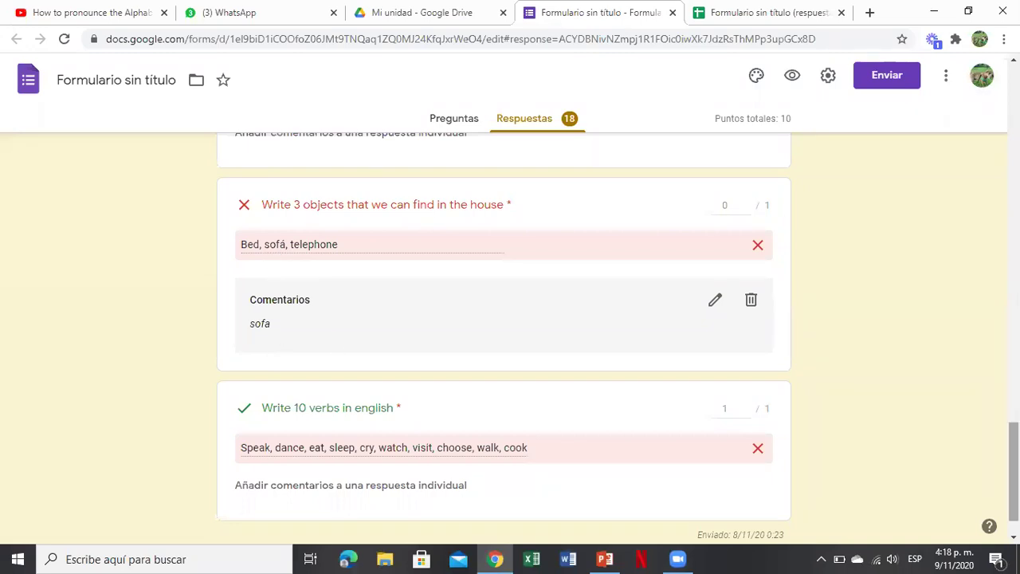
scroll(503, 335, "down", 1)
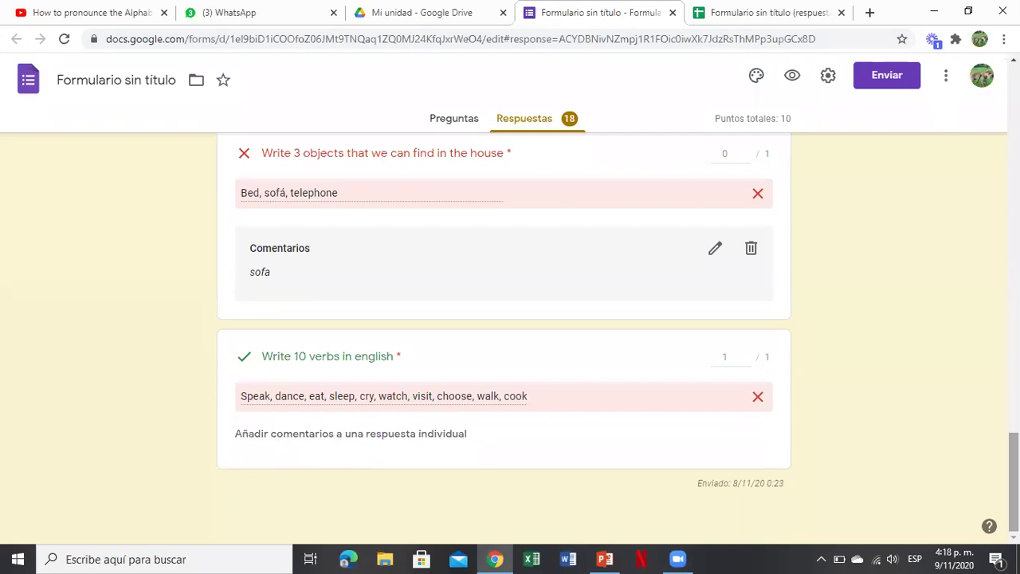
scroll(504, 335, "up", 1)
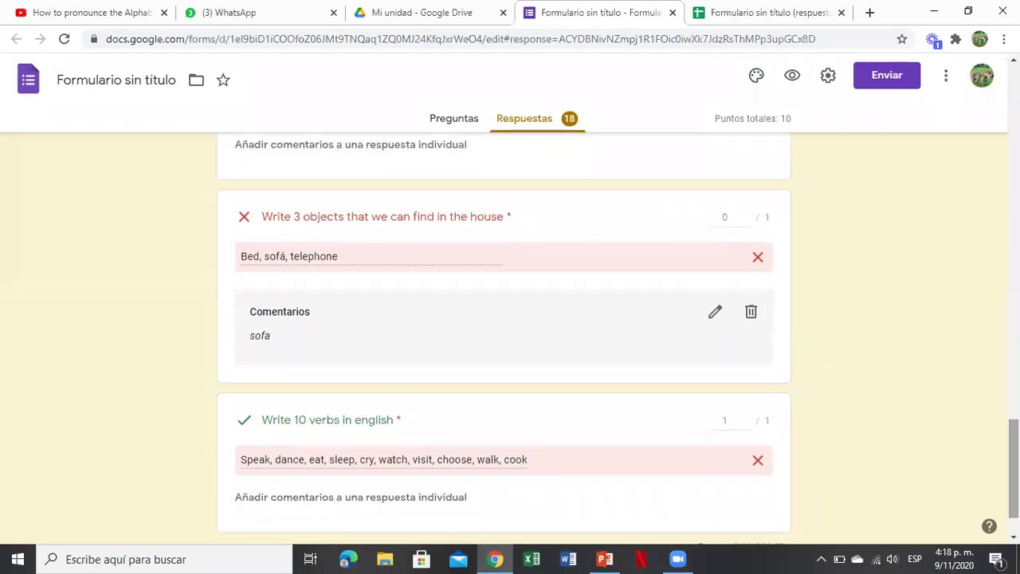
scroll(503, 335, "up", 1)
scroll(504, 334, "down", 2)
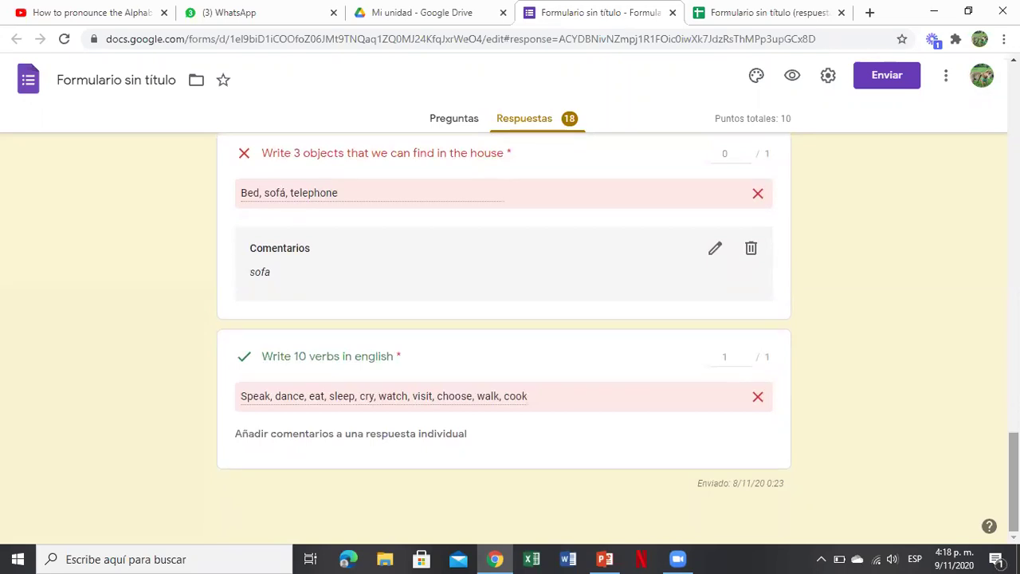
Look back over response 16's answers and return to the score and student name at its start.
scroll(504, 334, "up", 3)
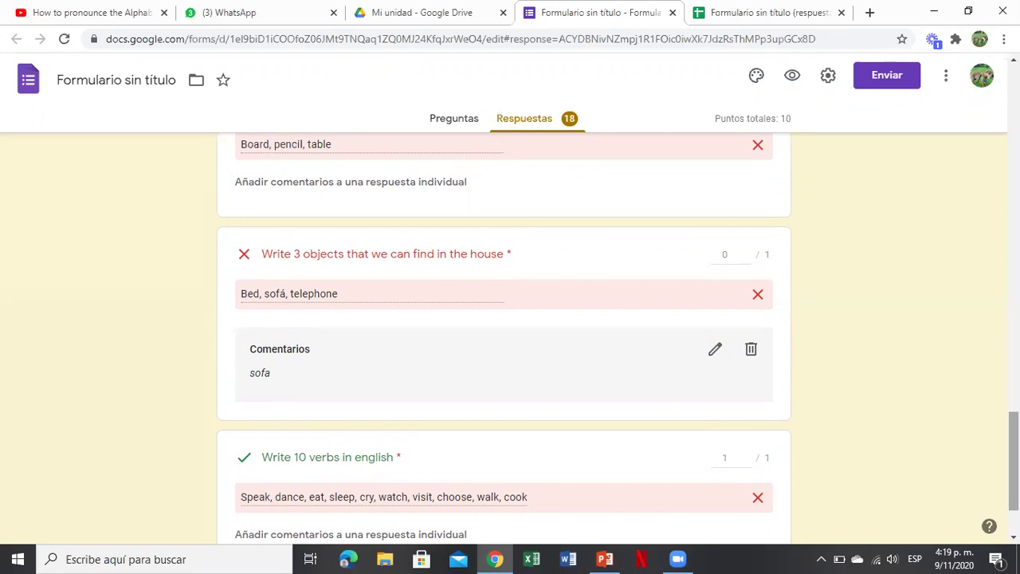
scroll(504, 334, "up", 6)
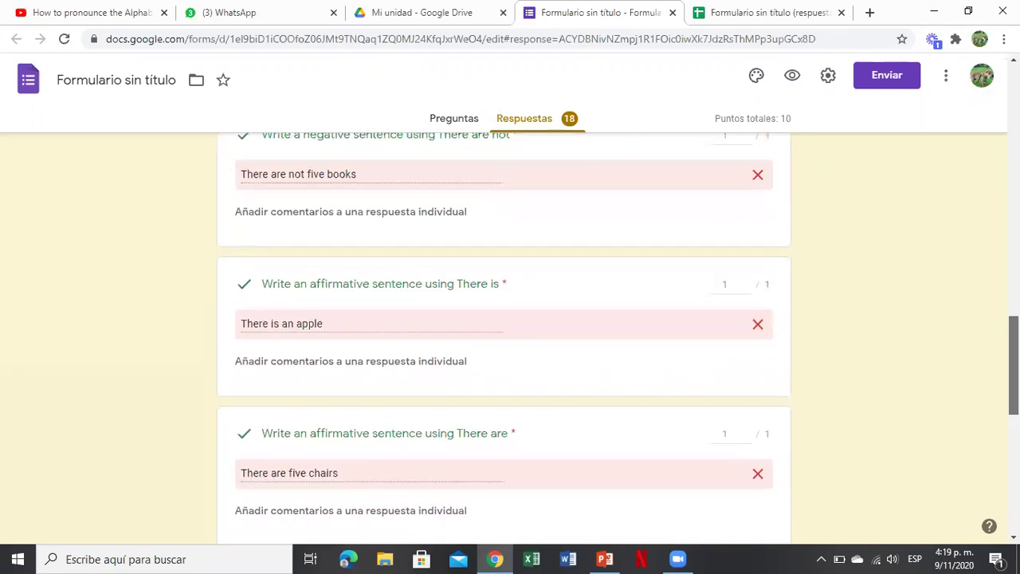
scroll(503, 335, "up", 15)
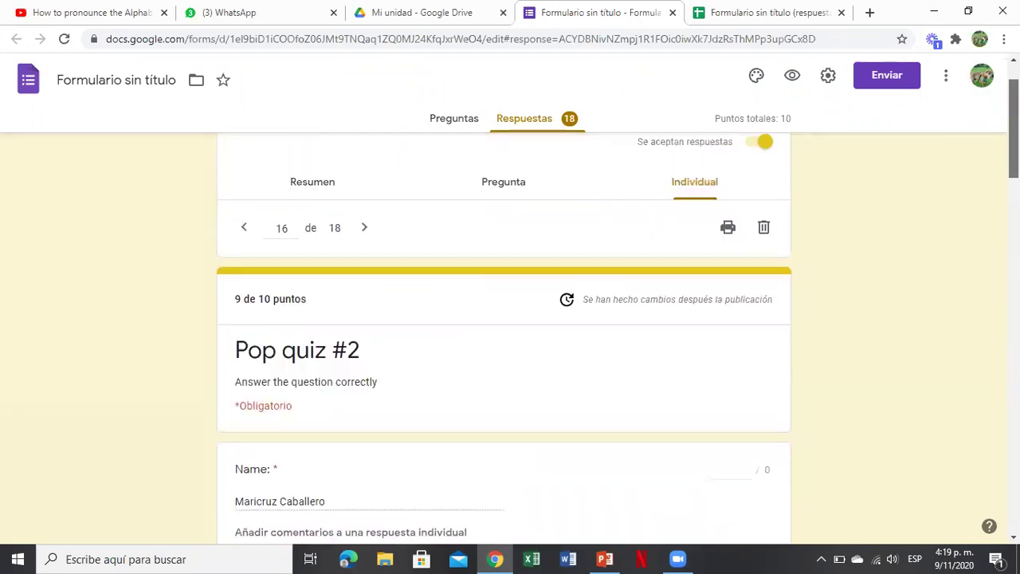
scroll(350, 191, "down", 2)
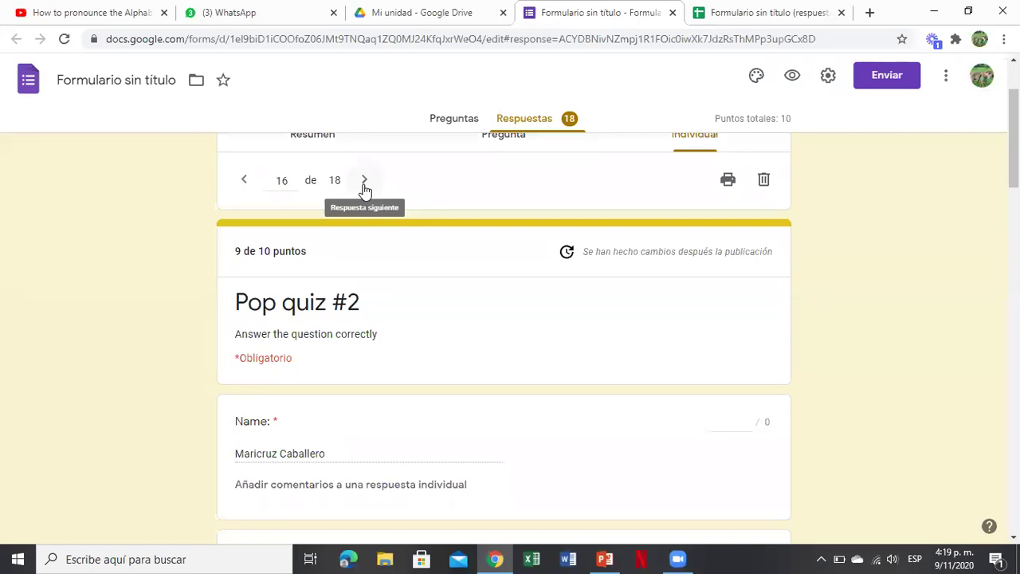
Look ahead to the score and student name on individual response 18, and return to response 16.
left_click(364, 182)
left_click(364, 183)
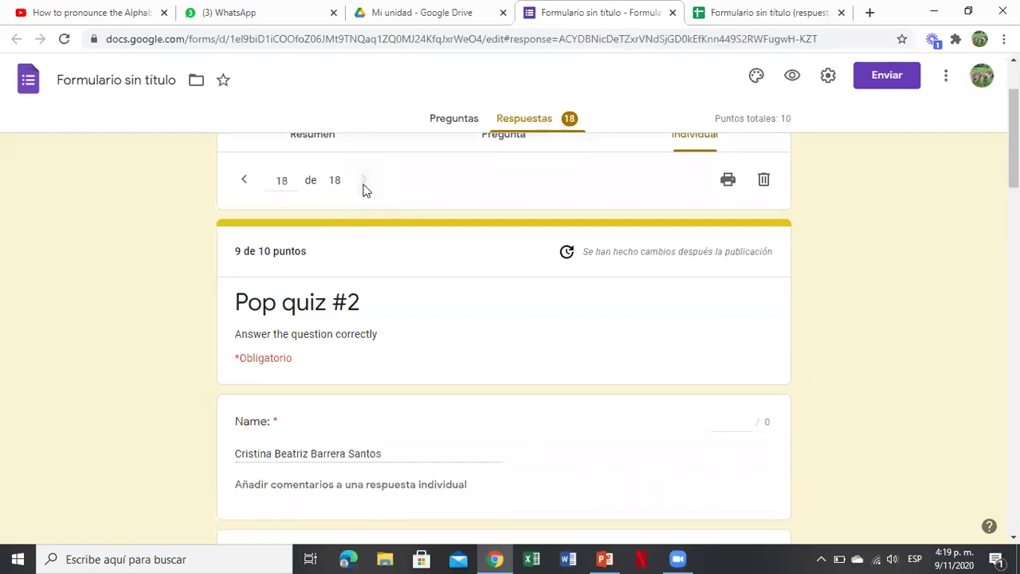
left_click(245, 184)
left_click(245, 183)
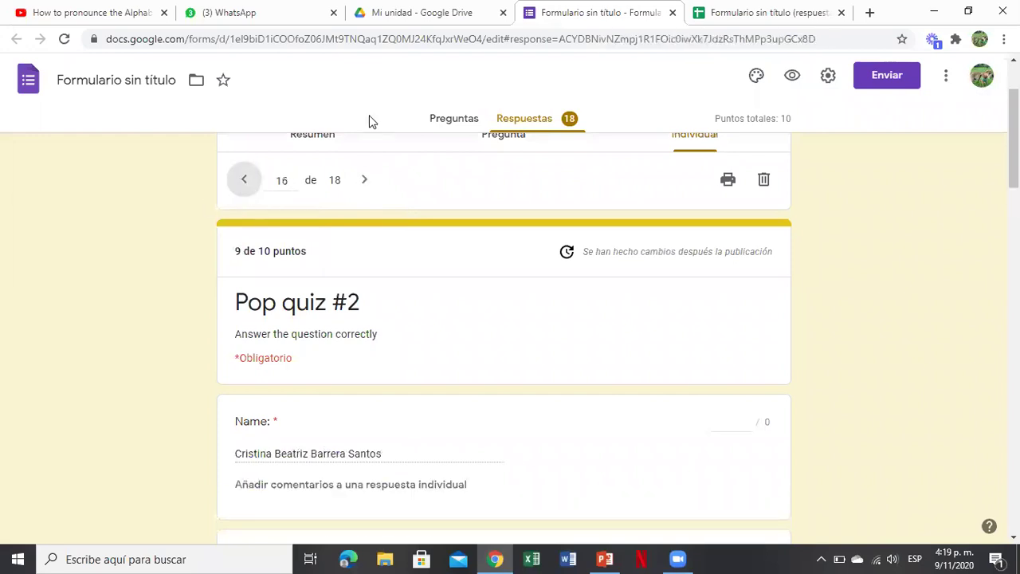
Check the students' scores in the responses spreadsheet, and go back through the form's individual responses to response 6.
left_click(774, 11)
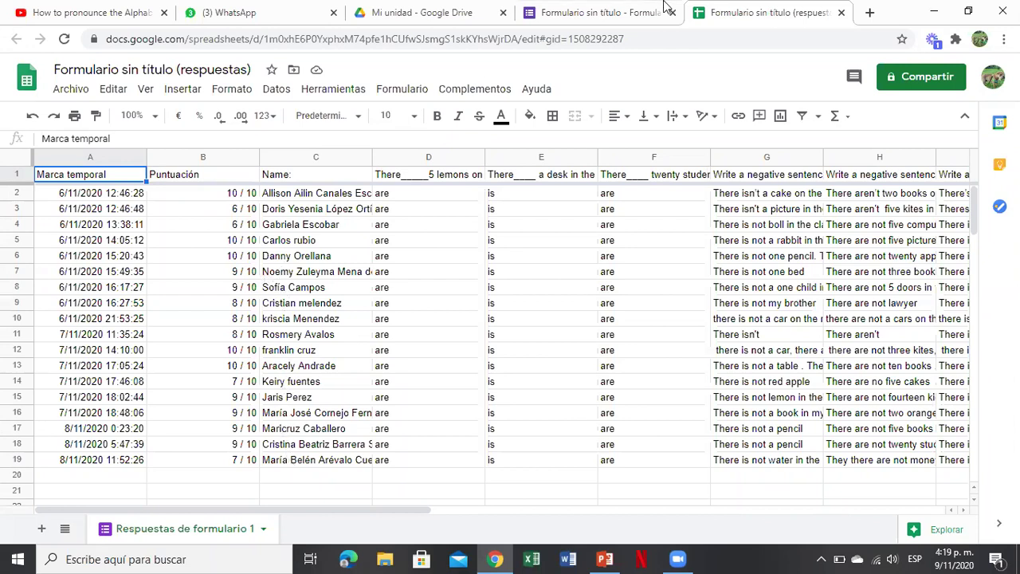
left_click(610, 12)
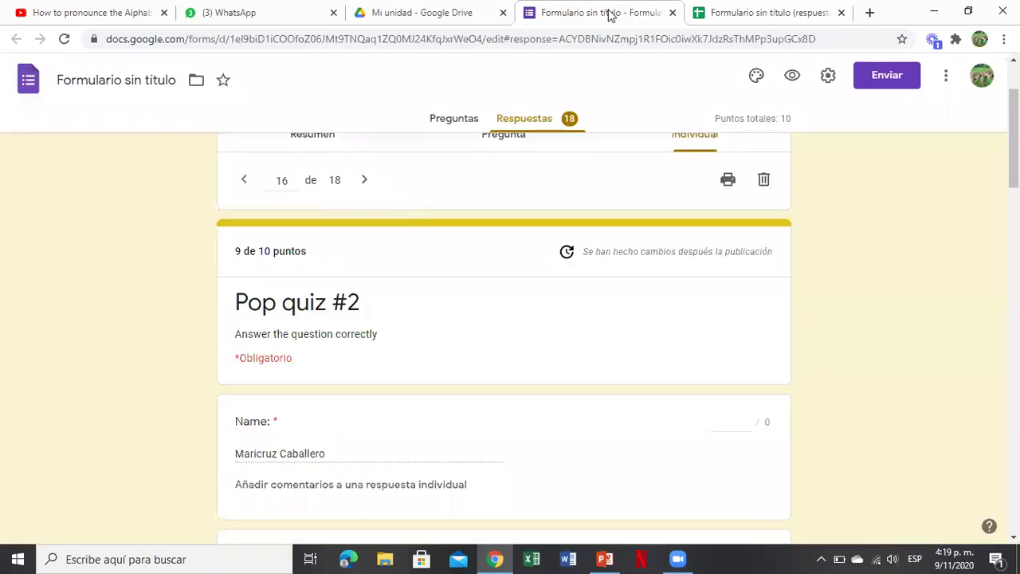
left_click(245, 185)
left_click(245, 181)
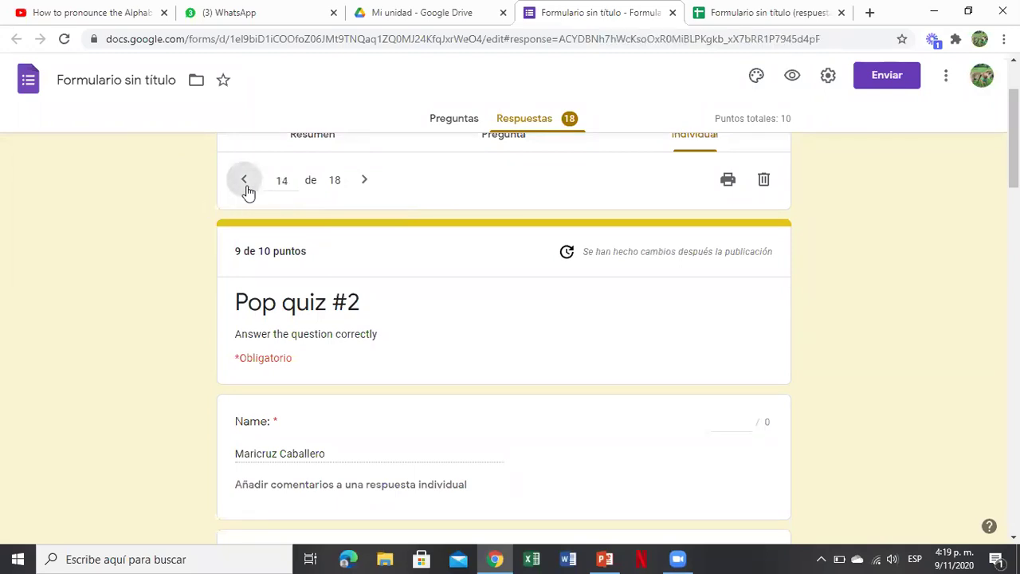
left_click(245, 185)
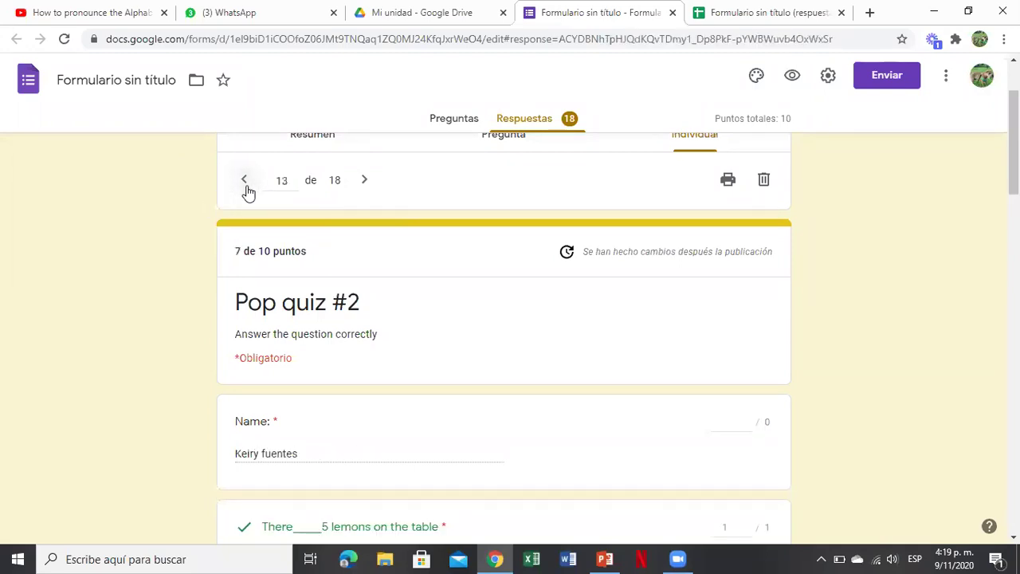
left_click(246, 185)
left_click(245, 185)
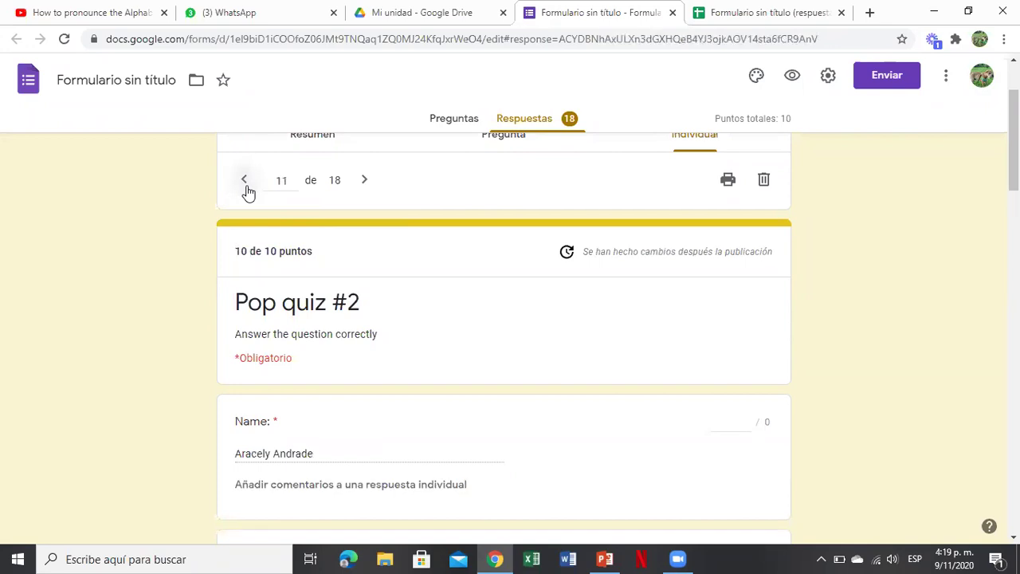
left_click(245, 185)
left_click(245, 184)
left_click(246, 184)
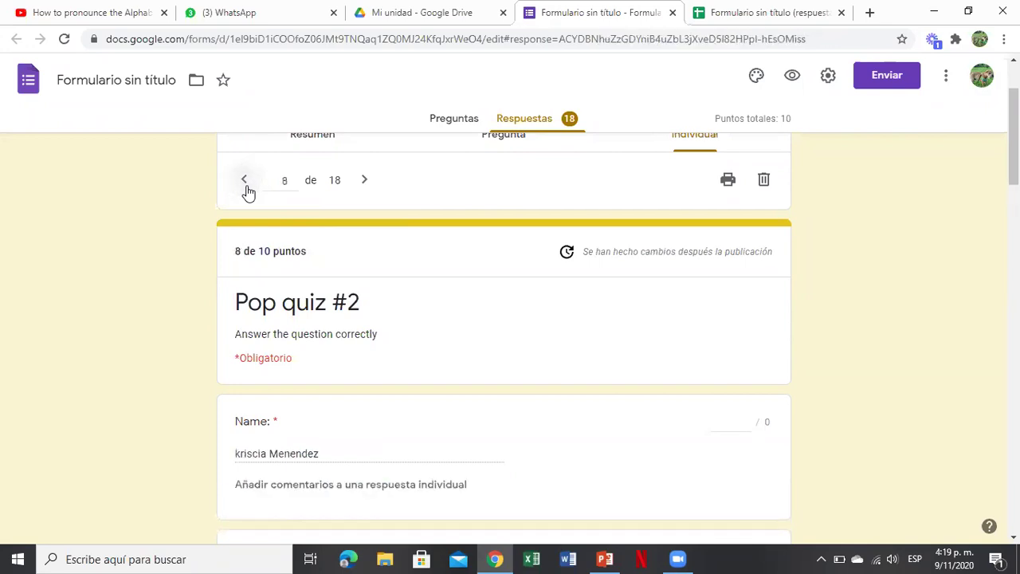
left_click(246, 184)
left_click(246, 187)
left_click(247, 188)
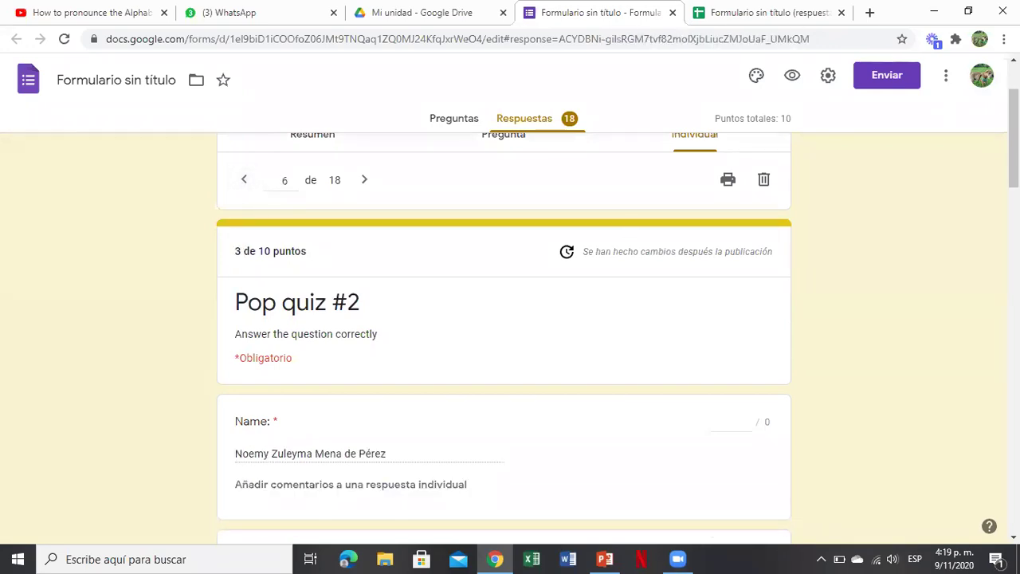
Review response 6's multiple-choice answers and its negative sentences using "There is not" and "There are not".
scroll(504, 335, "down", 5)
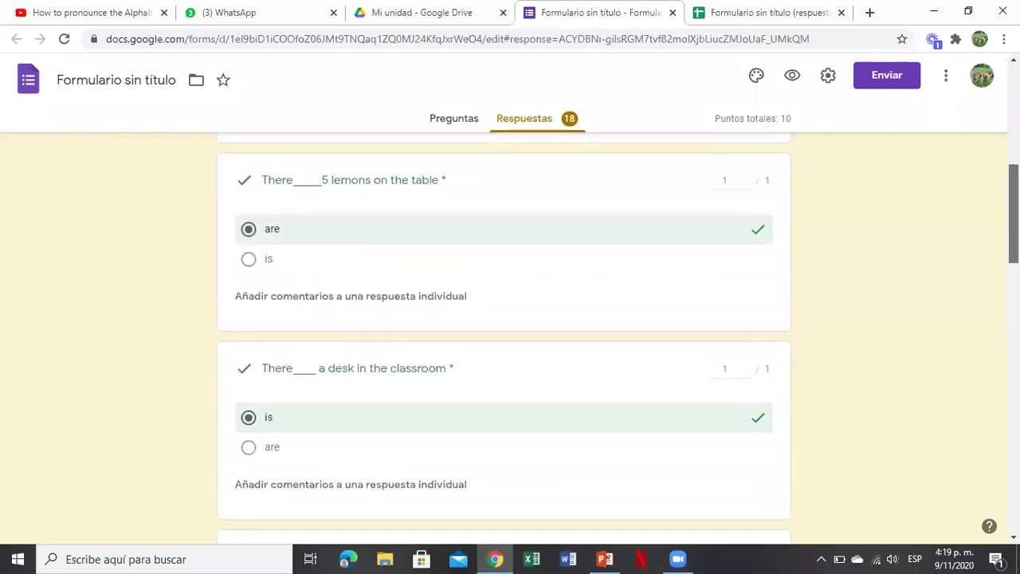
scroll(503, 335, "down", 3)
scroll(504, 335, "down", 2)
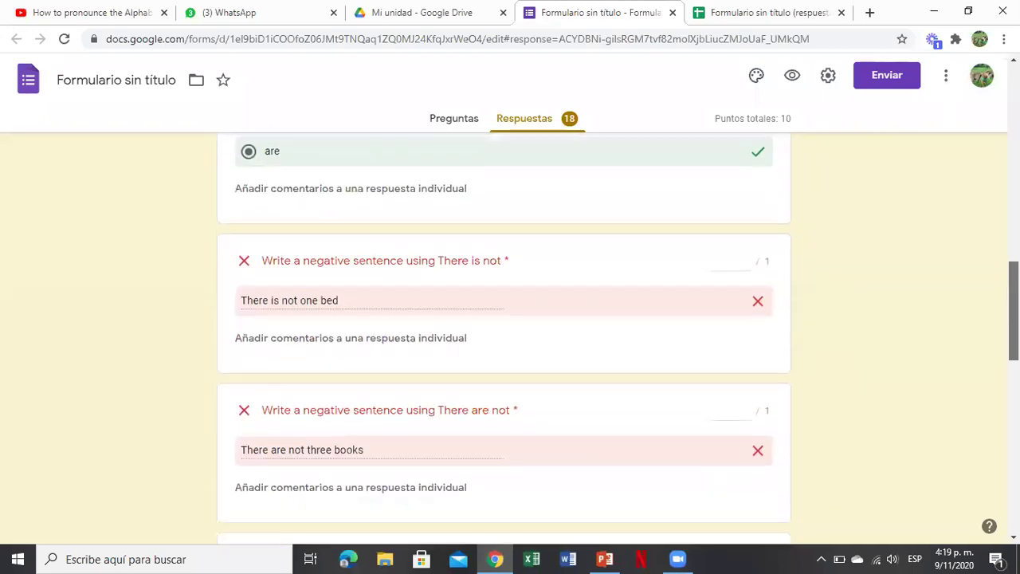
scroll(503, 335, "down", 2)
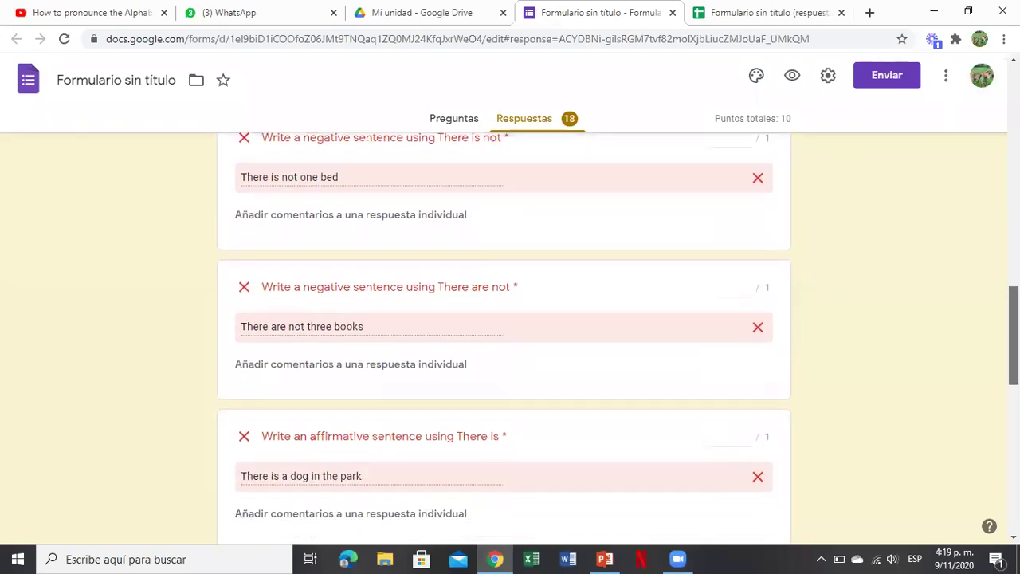
scroll(504, 334, "down", 1)
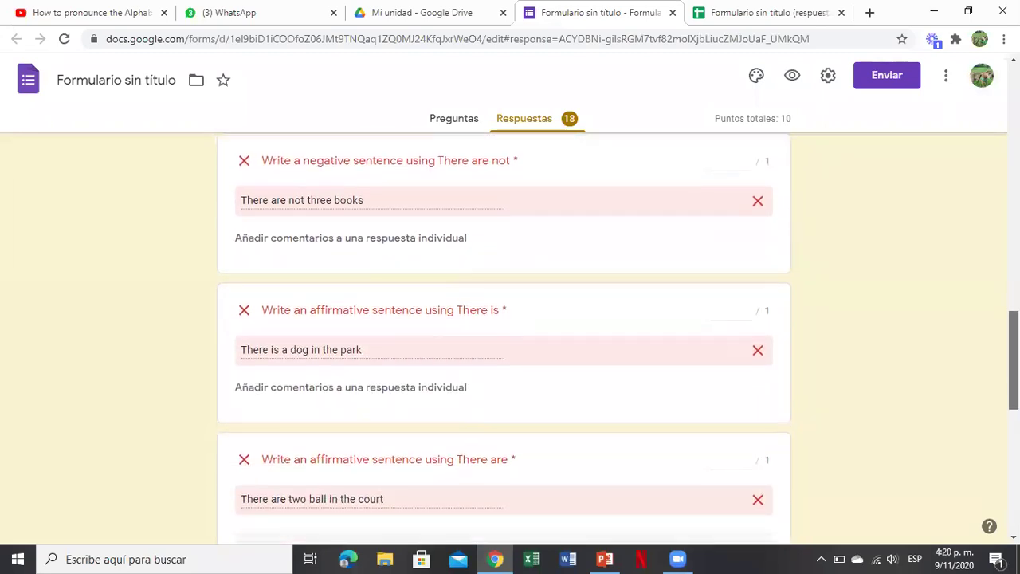
Examine response 6's affirmative sentences using "There is" and "There are", including the teacher's comment on the second one.
scroll(503, 335, "up", 1)
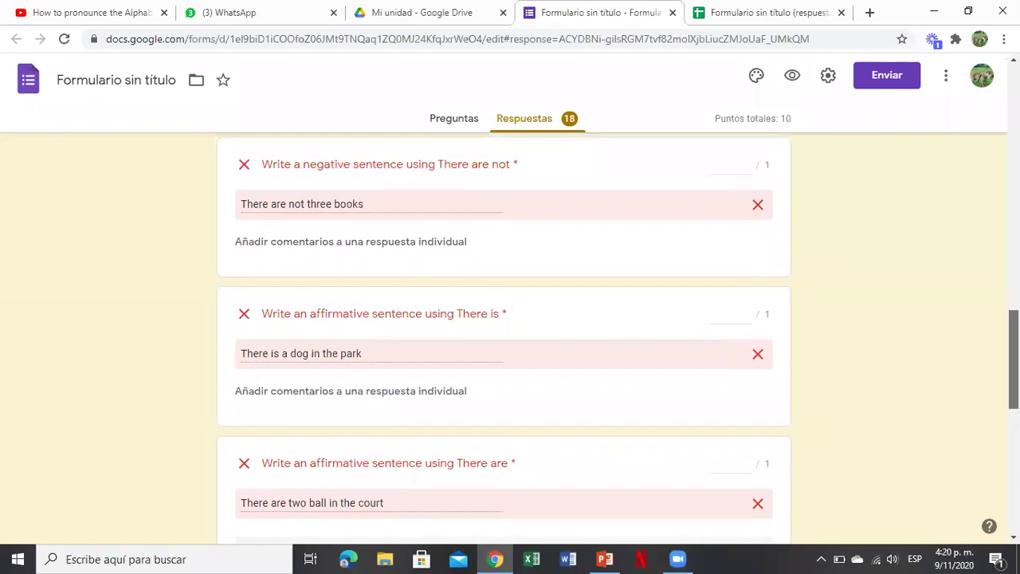
scroll(503, 335, "down", 1)
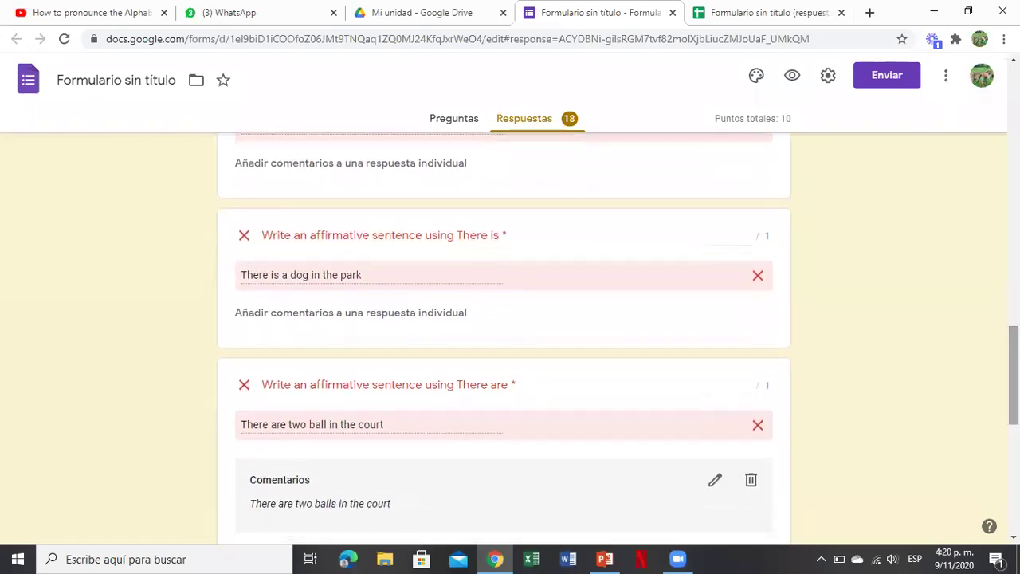
scroll(504, 335, "down", 1)
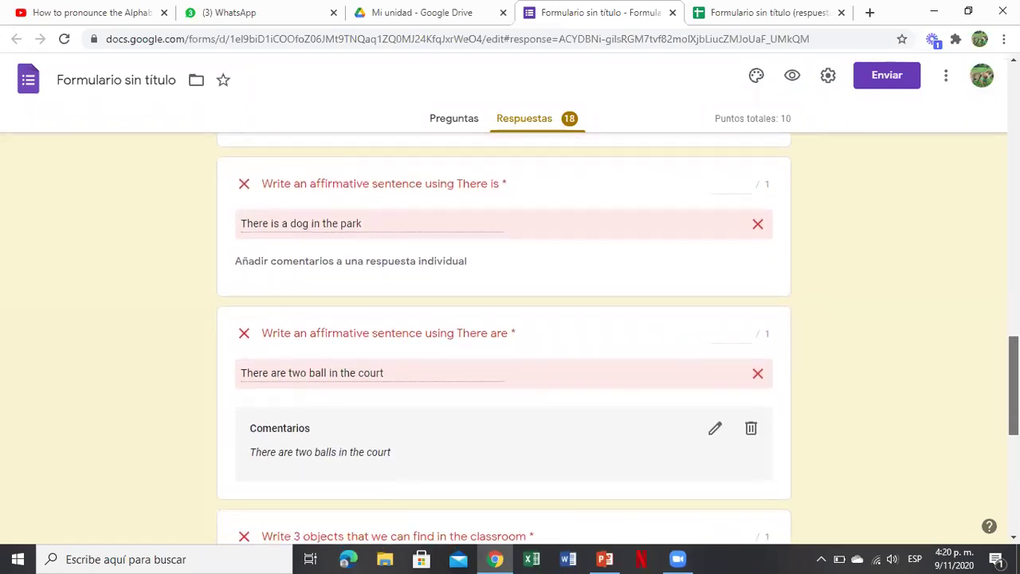
scroll(378, 244, "down", 2)
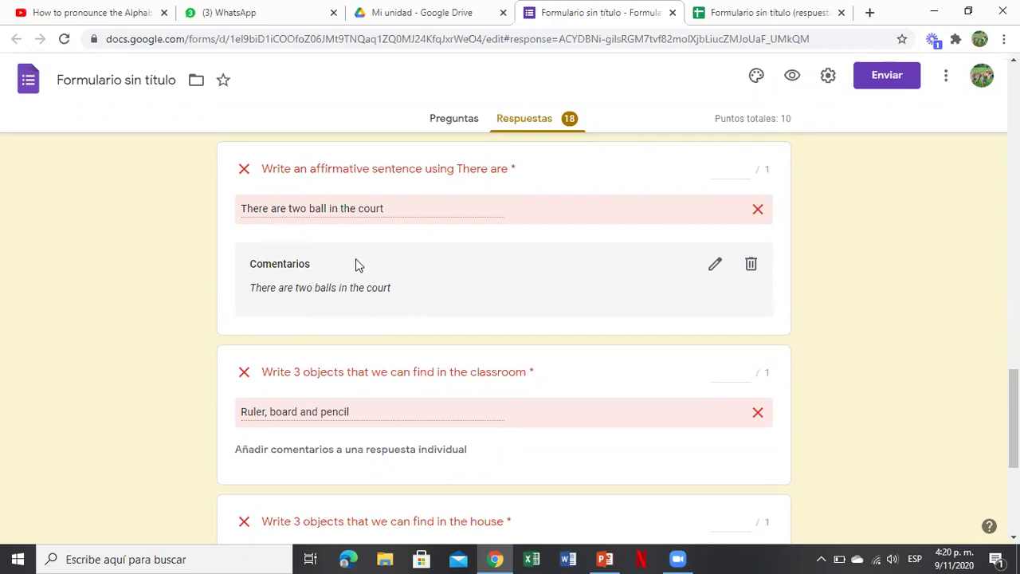
Examine response 6's classroom objects, house objects and verb list, and return to the score at its start.
scroll(503, 335, "down", 3)
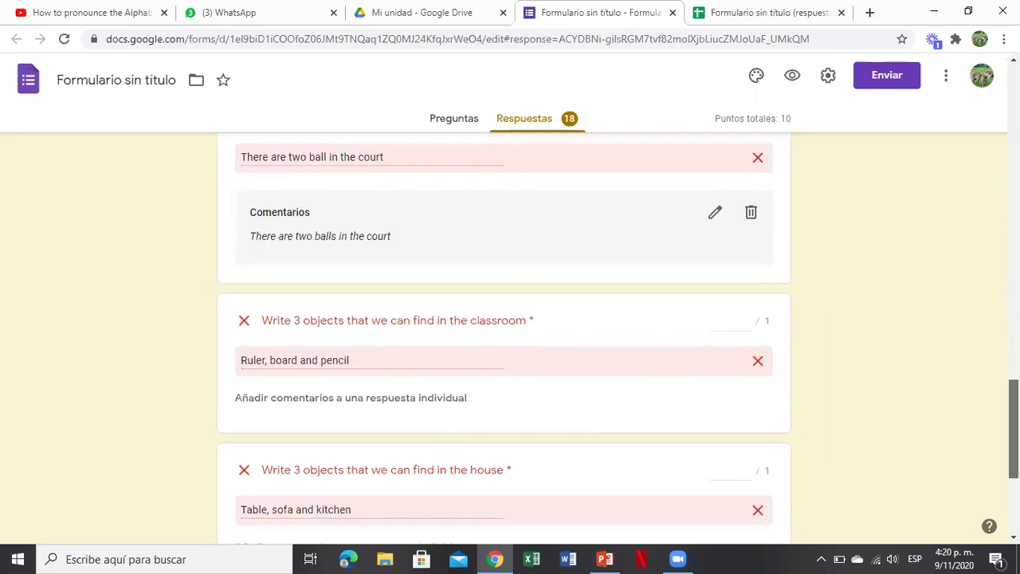
scroll(504, 335, "down", 3)
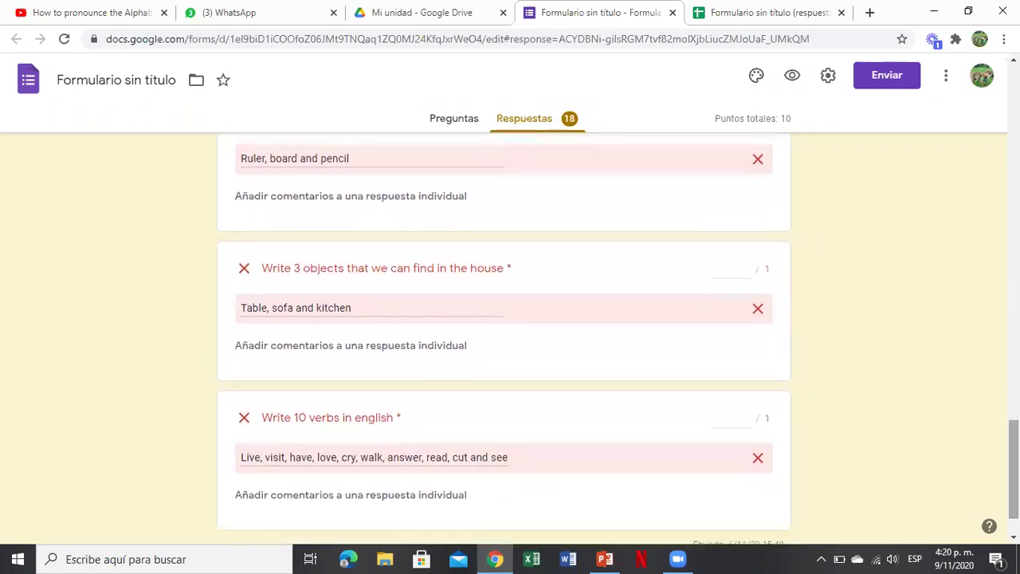
scroll(503, 334, "down", 1)
scroll(504, 334, "down", 1)
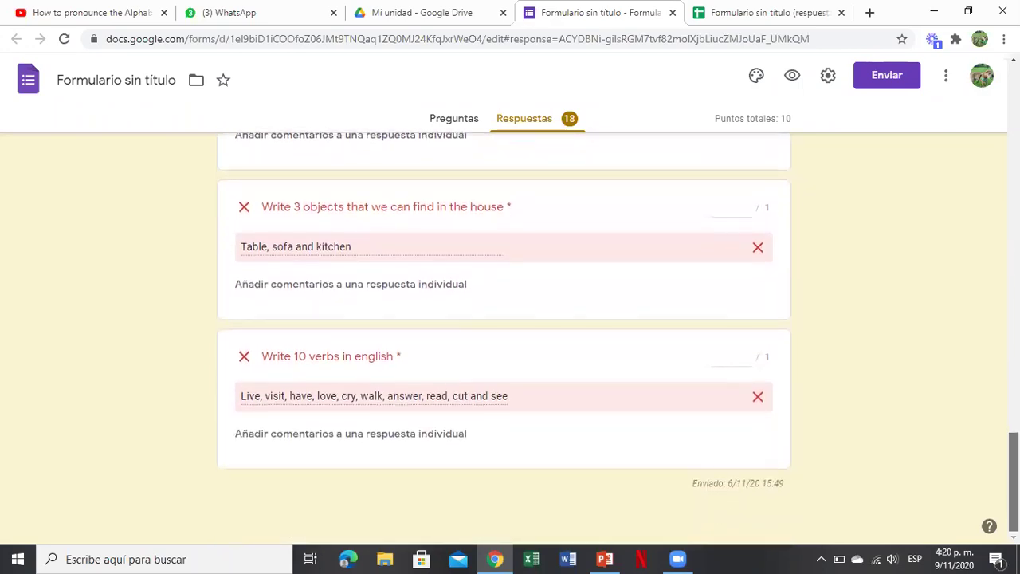
scroll(504, 335, "up", 15)
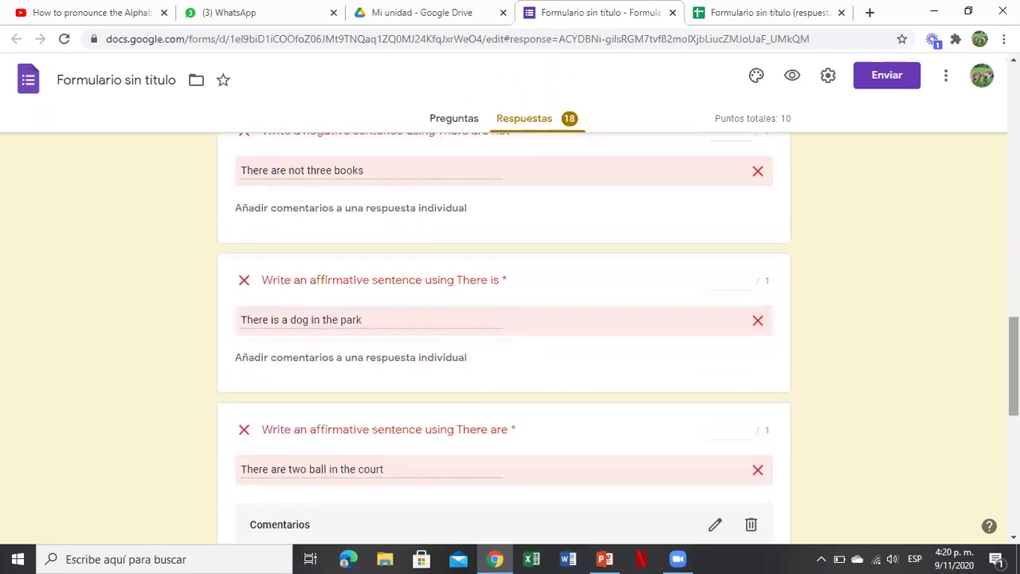
scroll(503, 335, "up", 10)
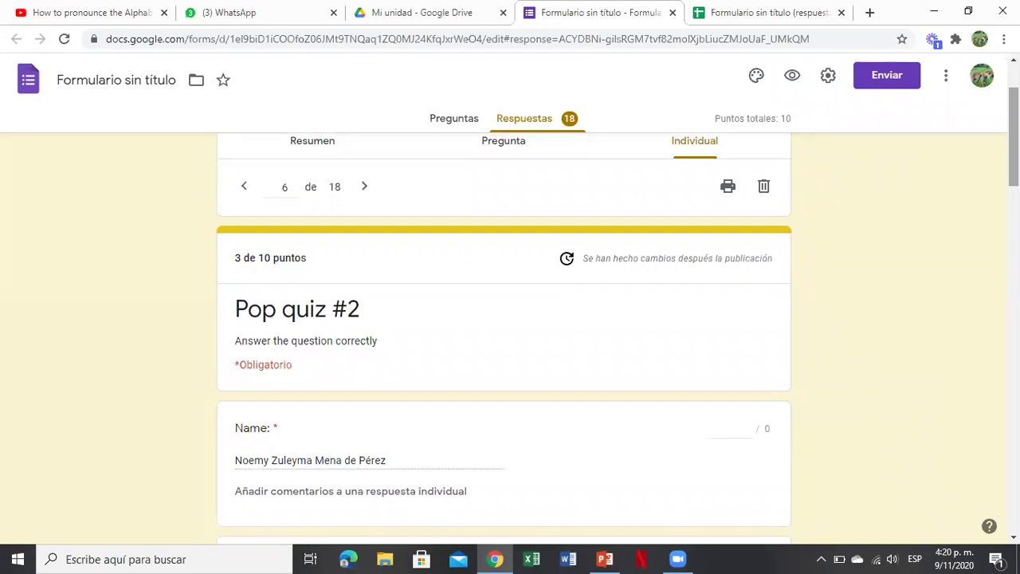
Compare response 6's score with the responses spreadsheet, and switch from the form to the Zoom meeting.
left_click(803, 14)
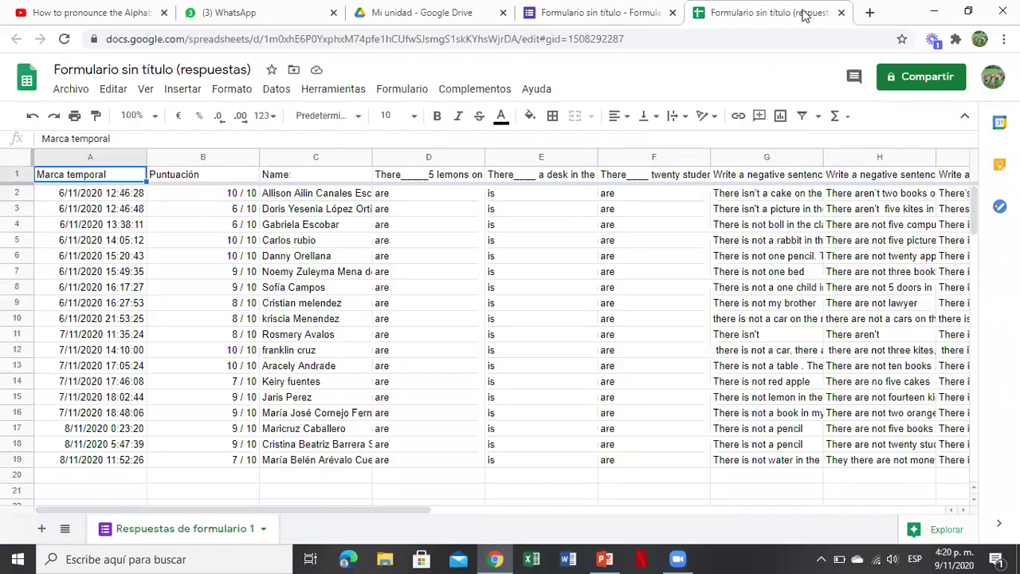
left_click(380, 198)
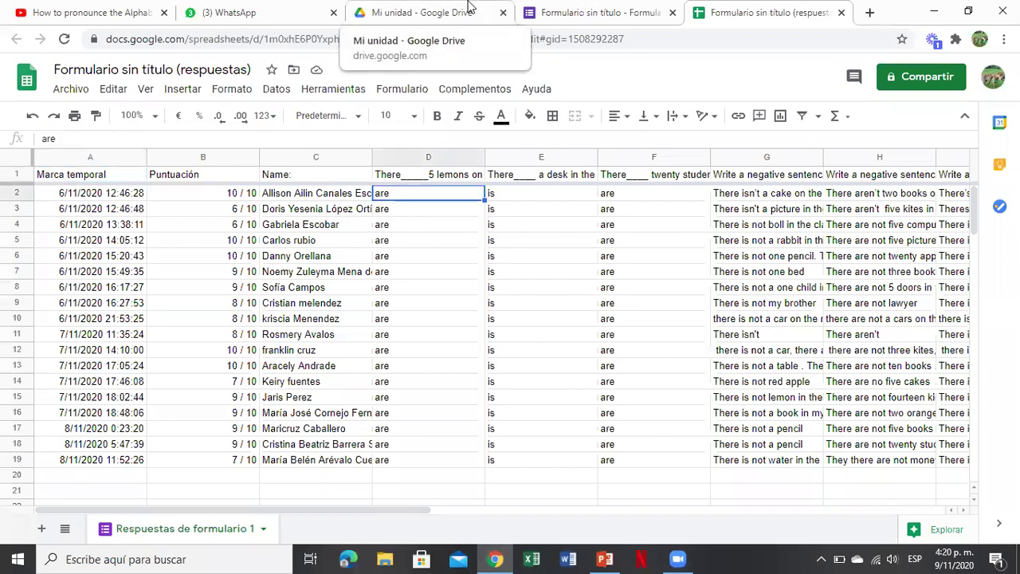
left_click(566, 12)
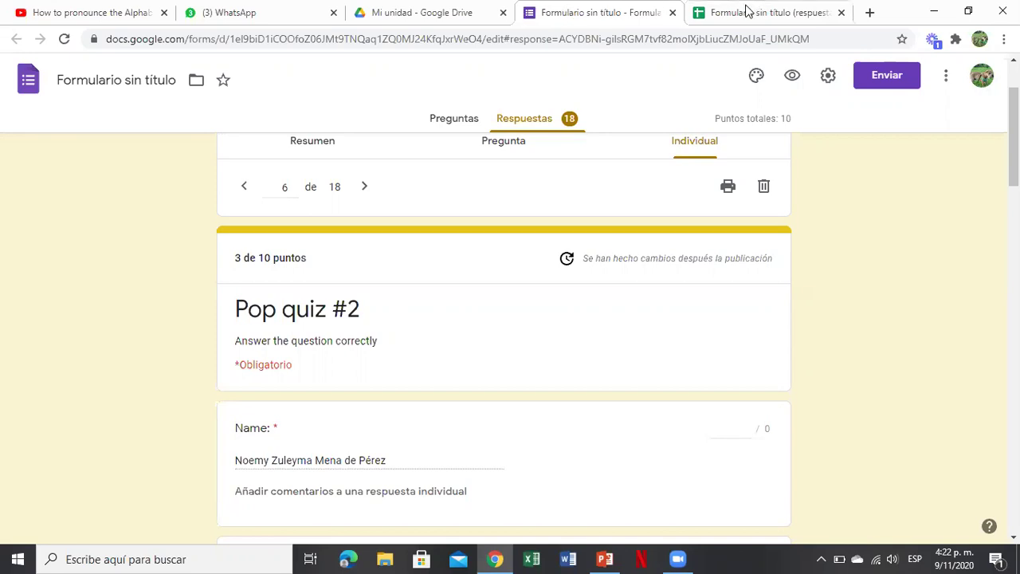
left_click(676, 557)
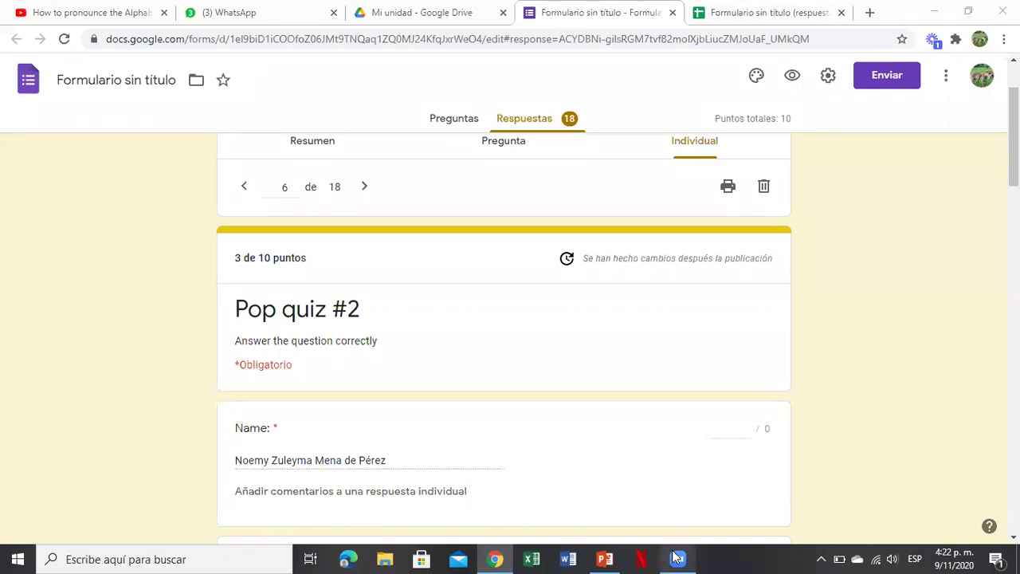